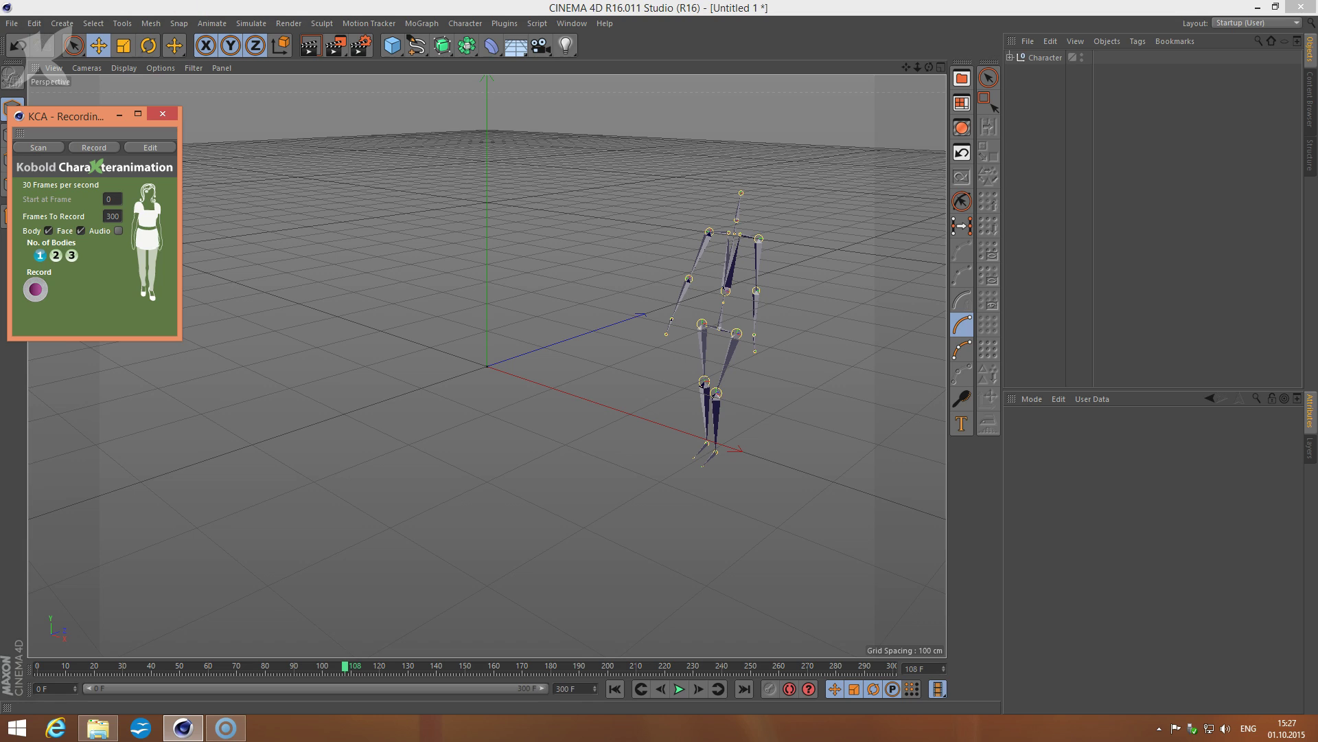
Launch the KCA Recording Room from the plugins menu and switch it to its Edit options.
left_click(505, 24)
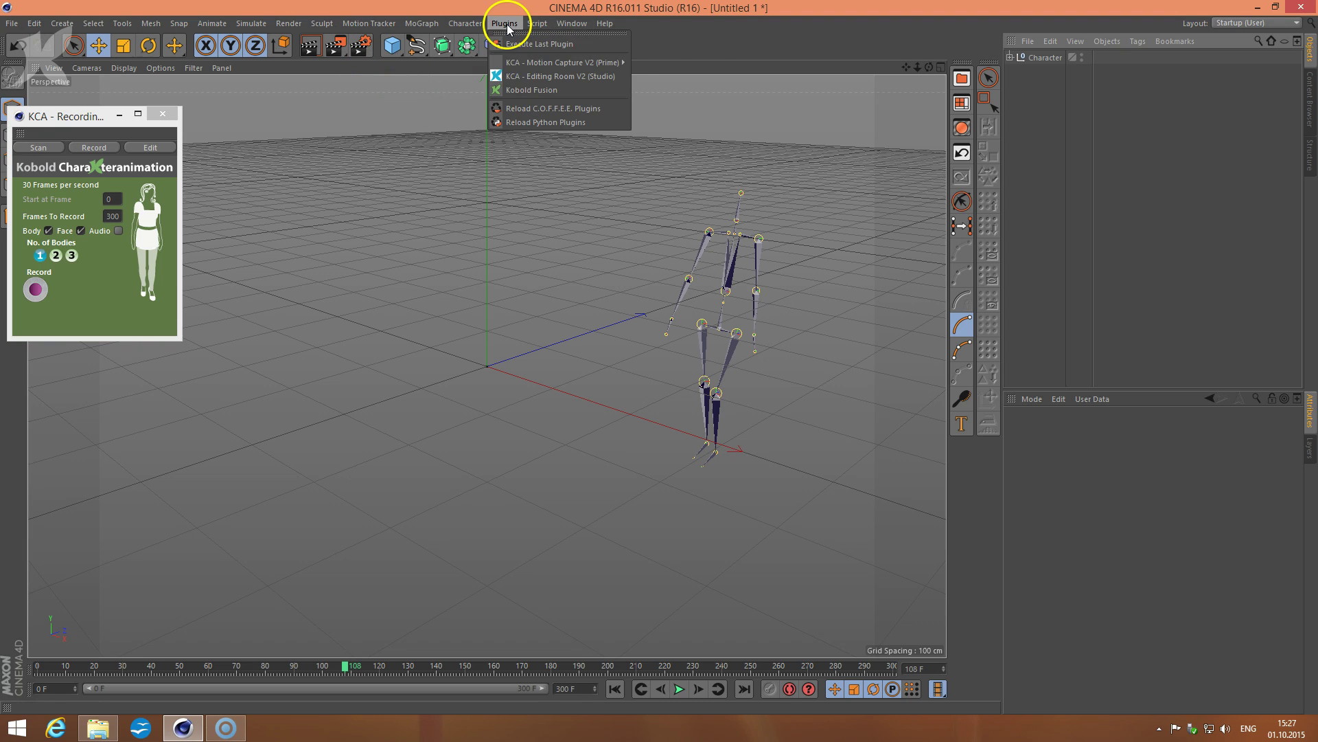
mouse_move(519, 66)
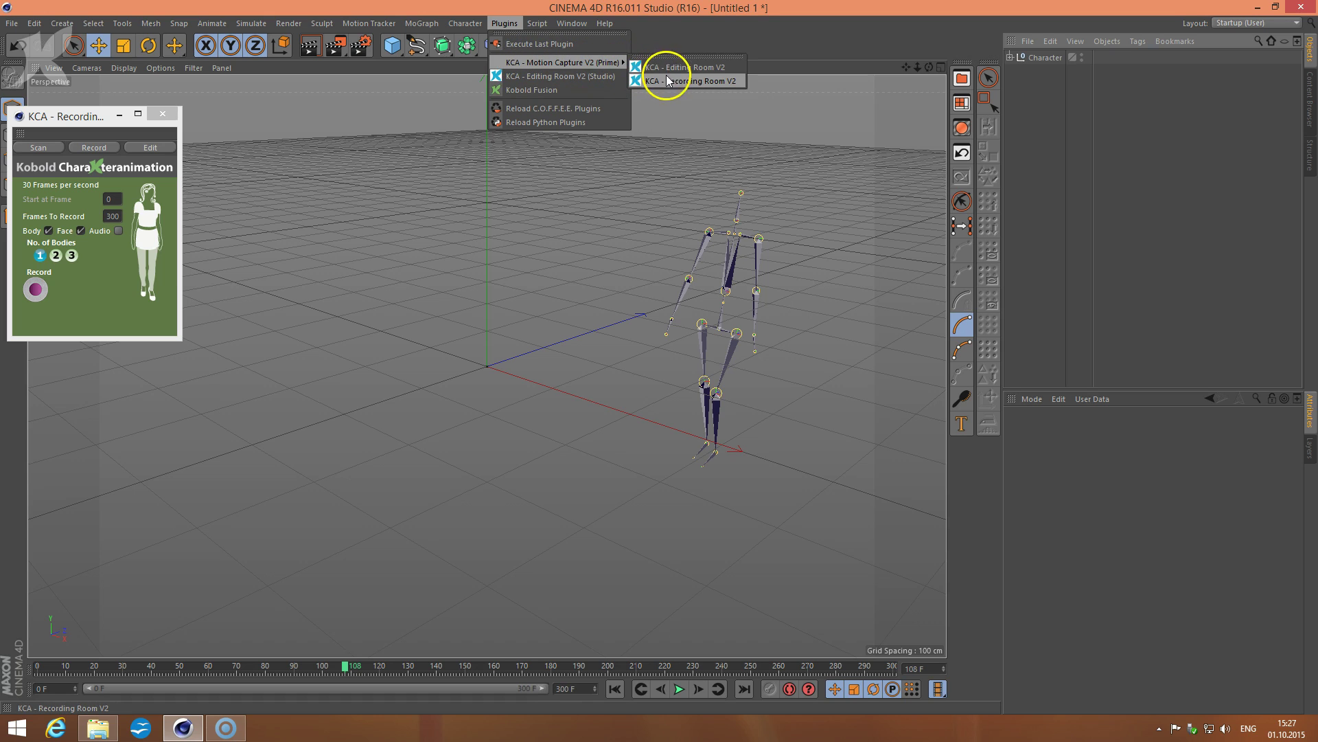
left_click(726, 81)
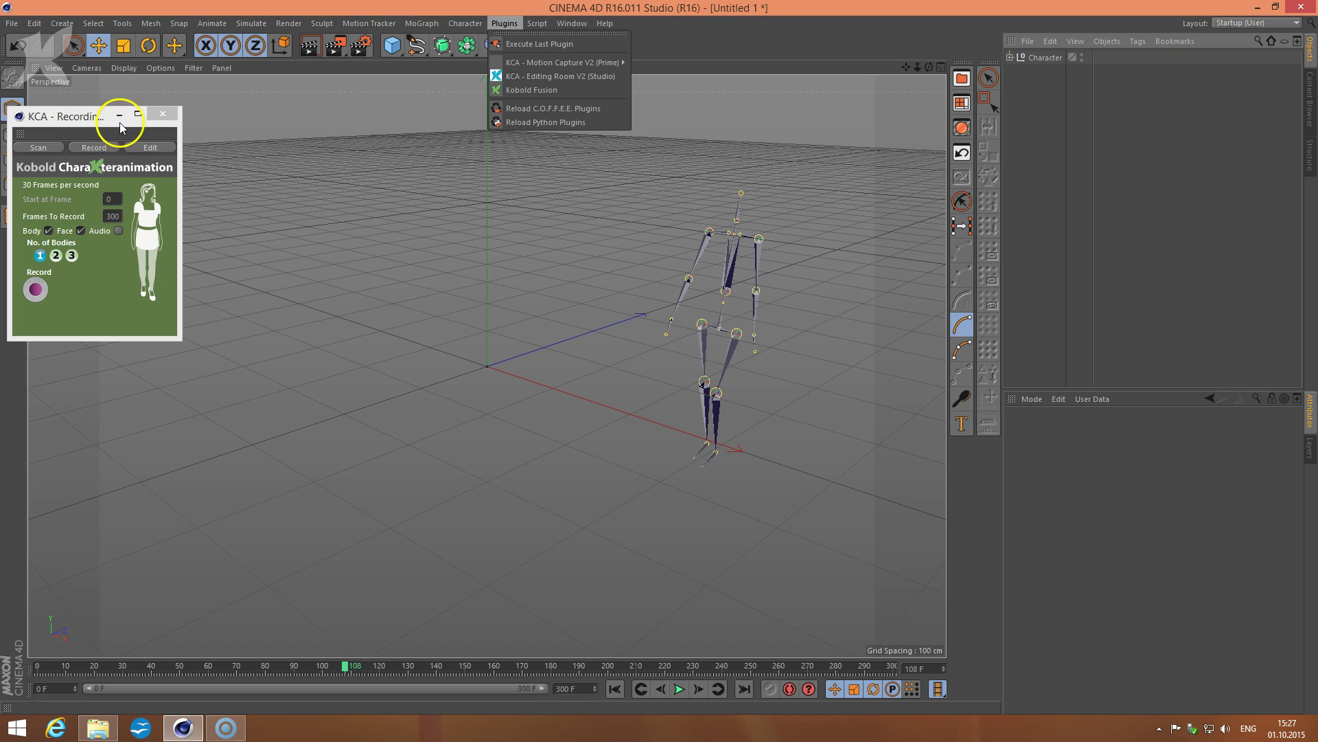
left_click(149, 147)
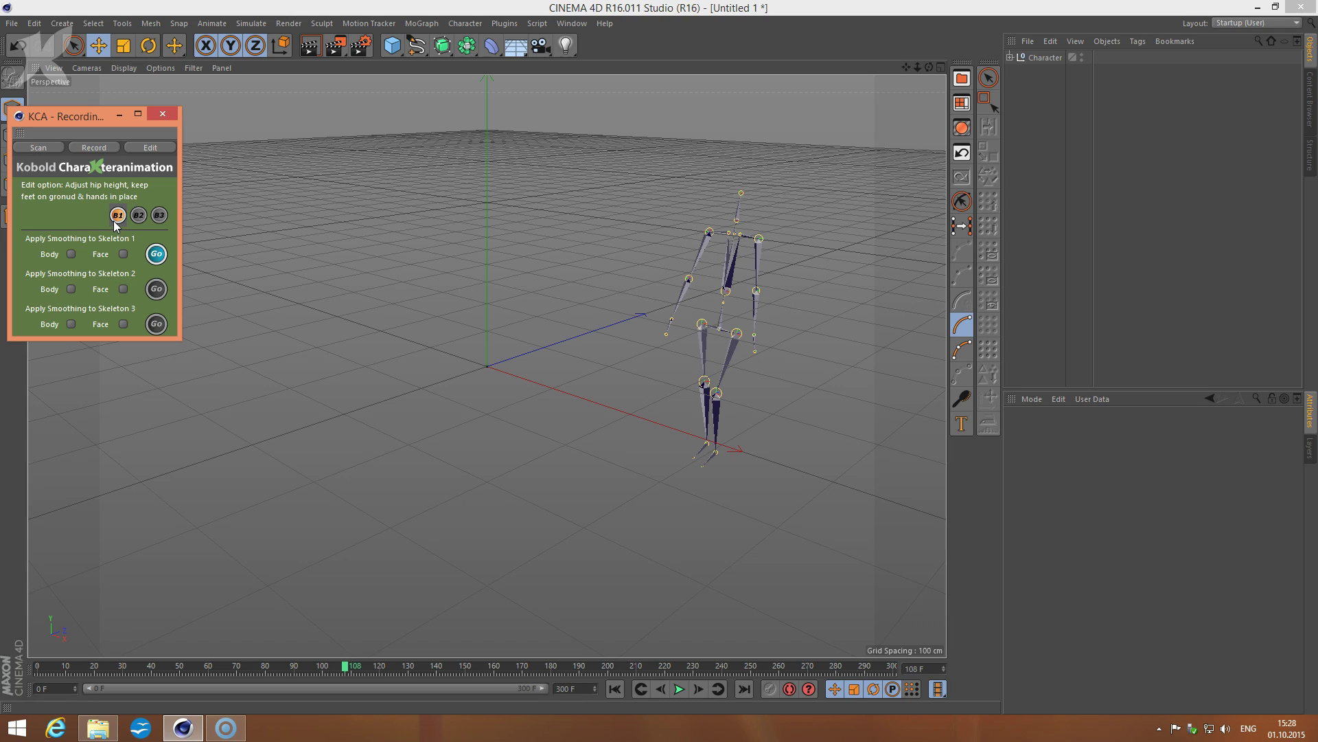
left_click(118, 215)
Apply the B1 hip-height edit to skeleton 1, then view it from the Left camera, zoomed out.
left_click(118, 215)
left_click(140, 217)
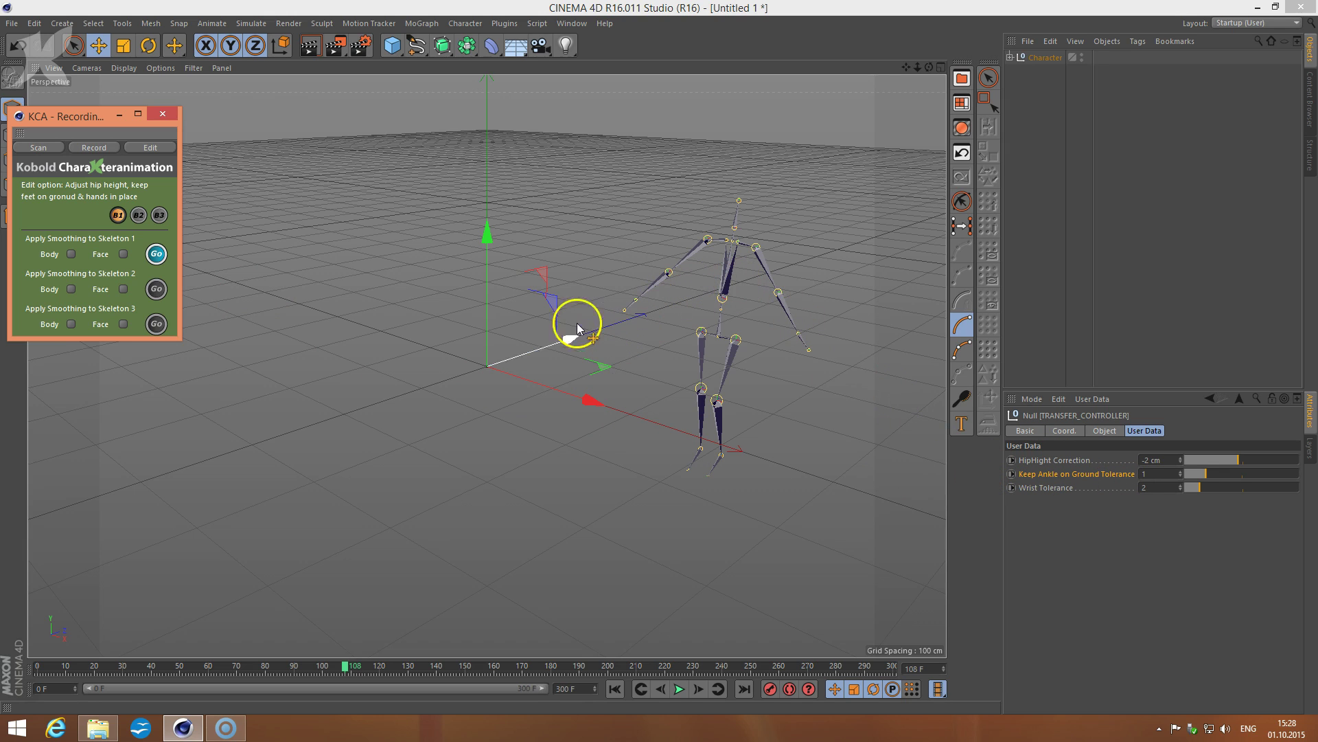
left_click(86, 68)
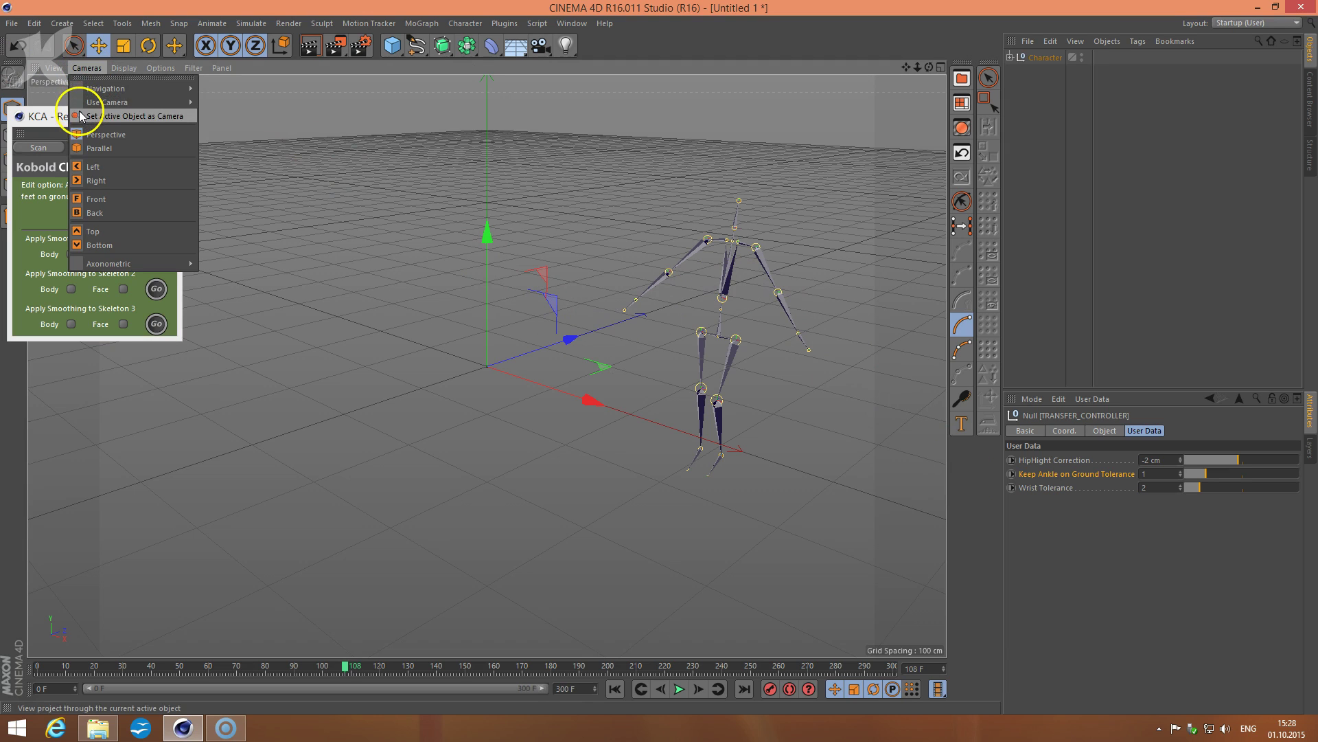
left_click(103, 167)
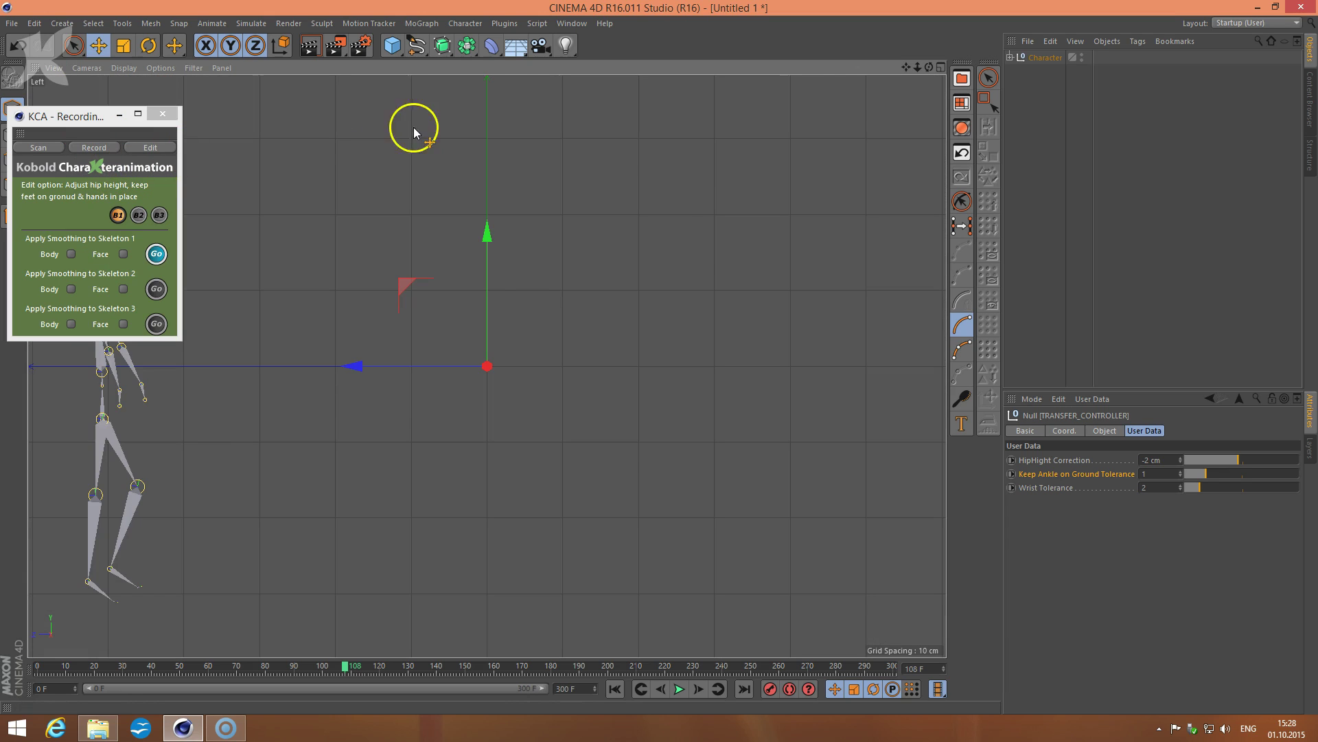
scroll(705, 231, "down", 5)
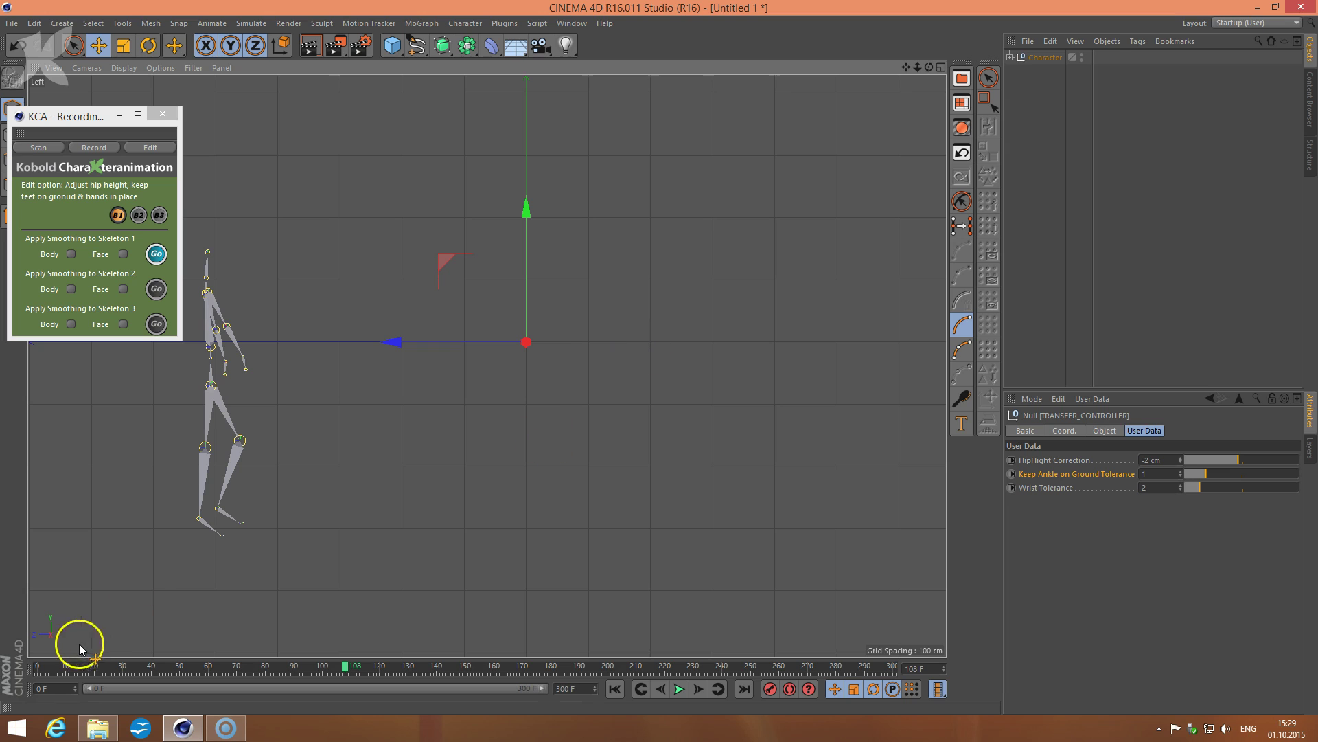
Play the walk from the first frame and lower the HipHight Correction value.
left_click(616, 689)
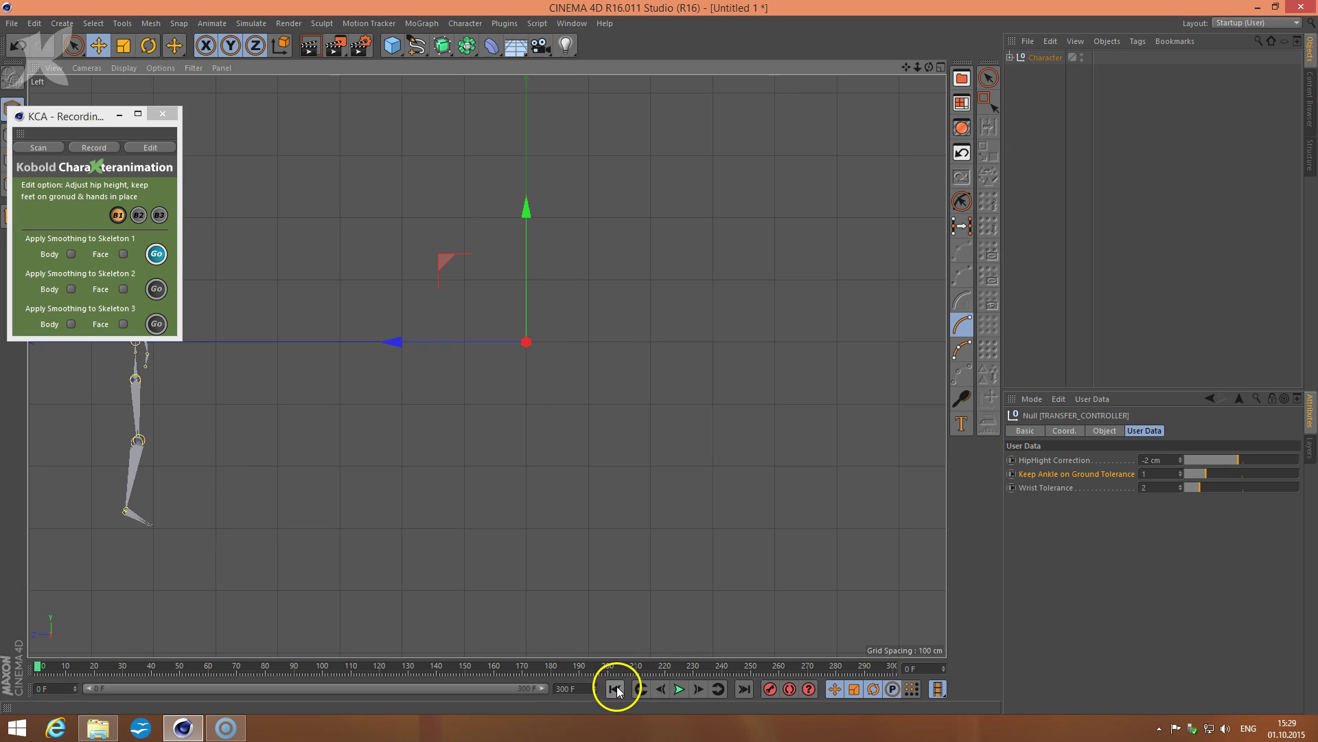
left_click(678, 688)
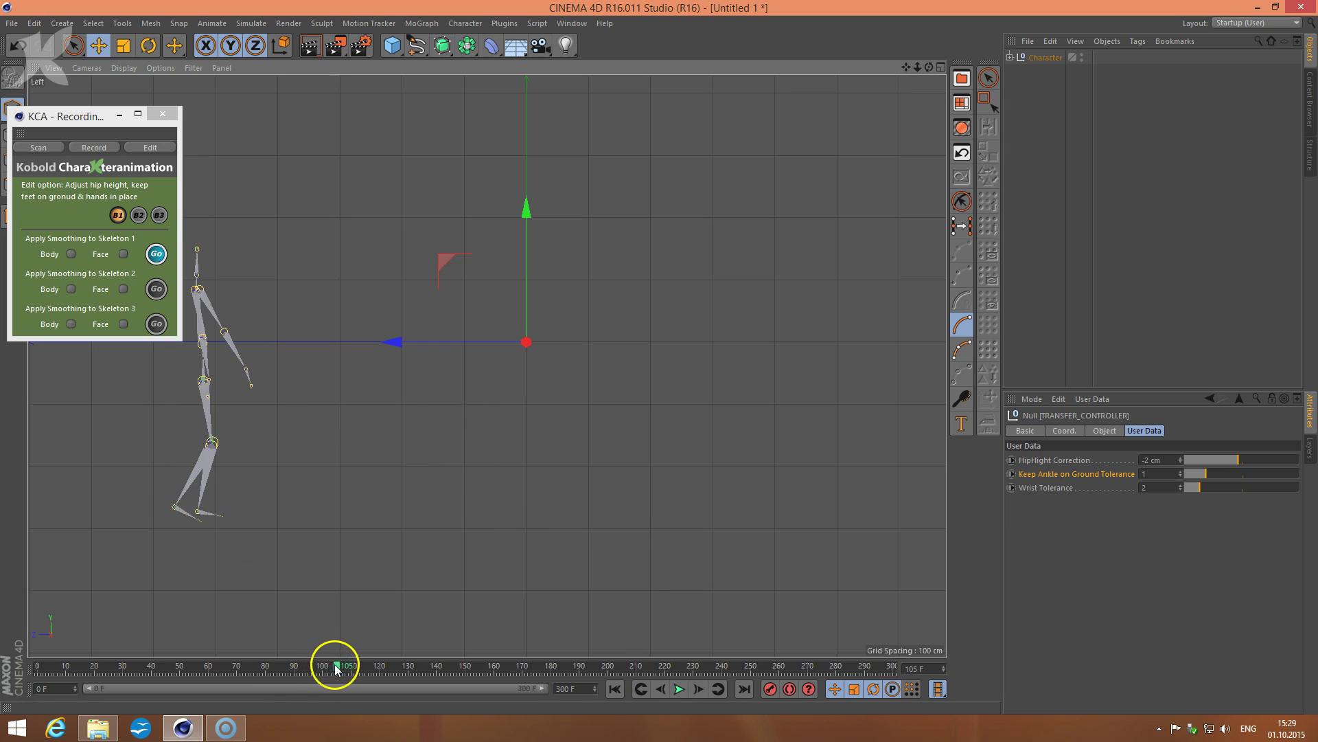
left_click_drag(341, 665, 328, 668)
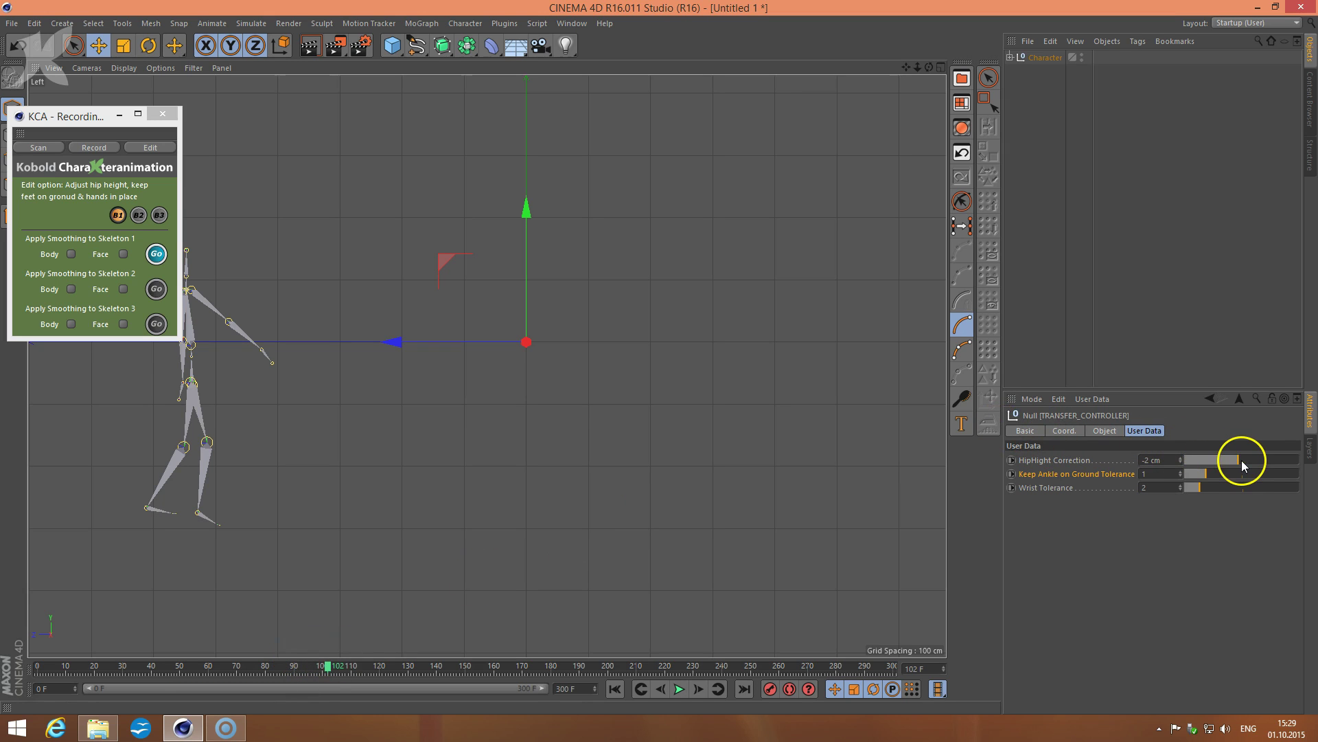
left_click_drag(1237, 460, 1225, 461)
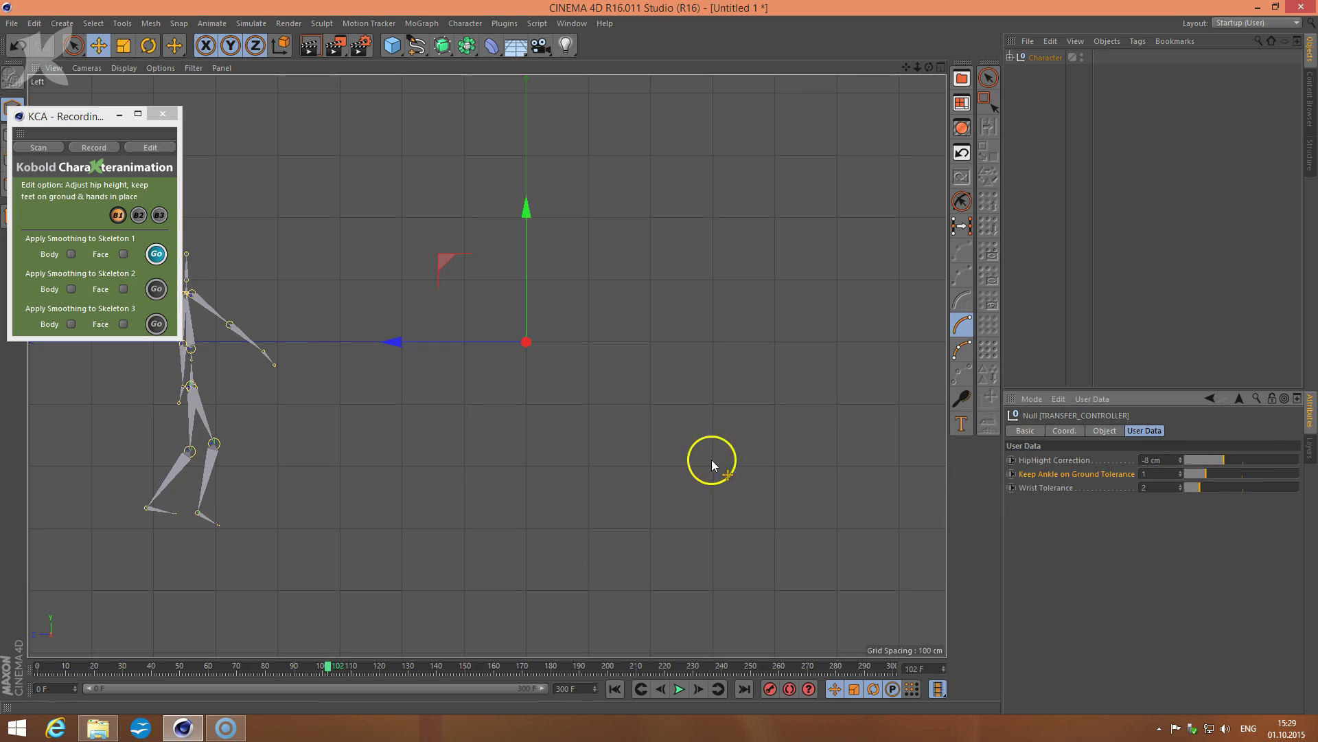
Fine-tune HipHight Correction to -7.4 cm, replaying the walk to check the feet.
left_click_drag(331, 665, 191, 670)
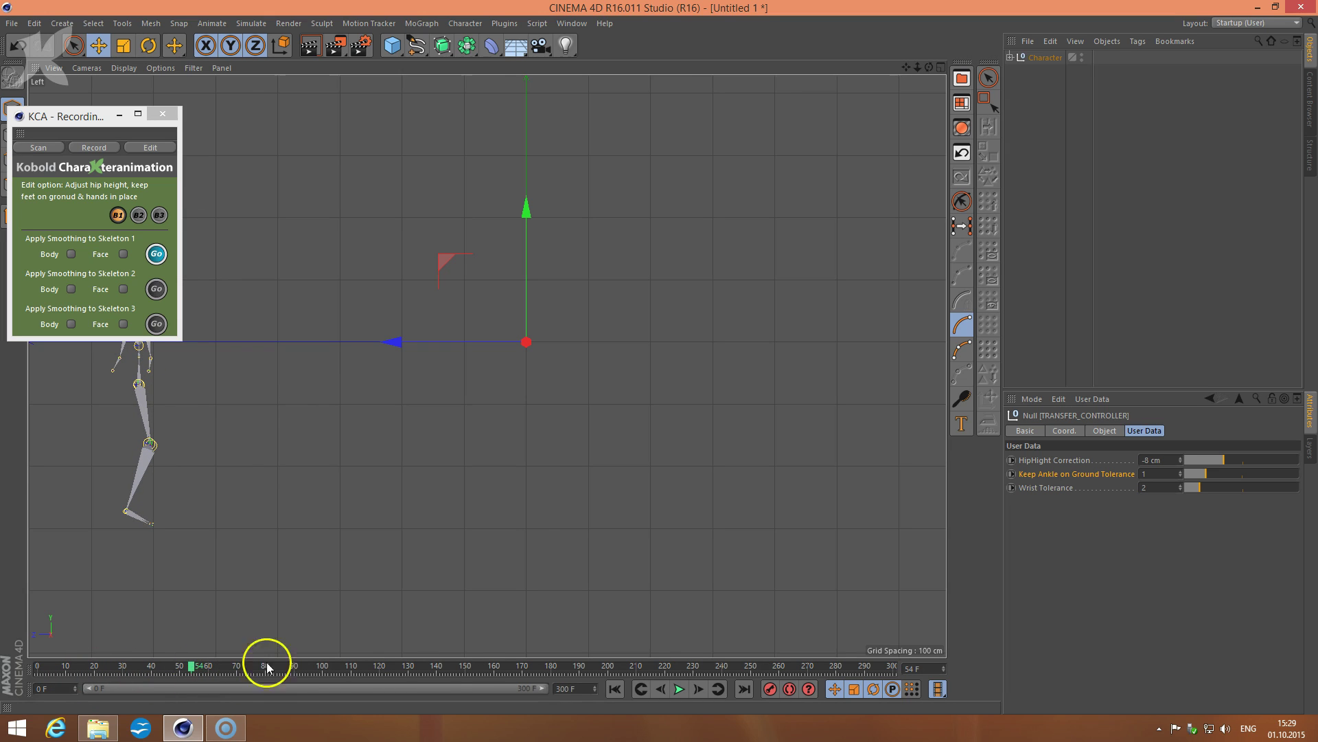
left_click(678, 689)
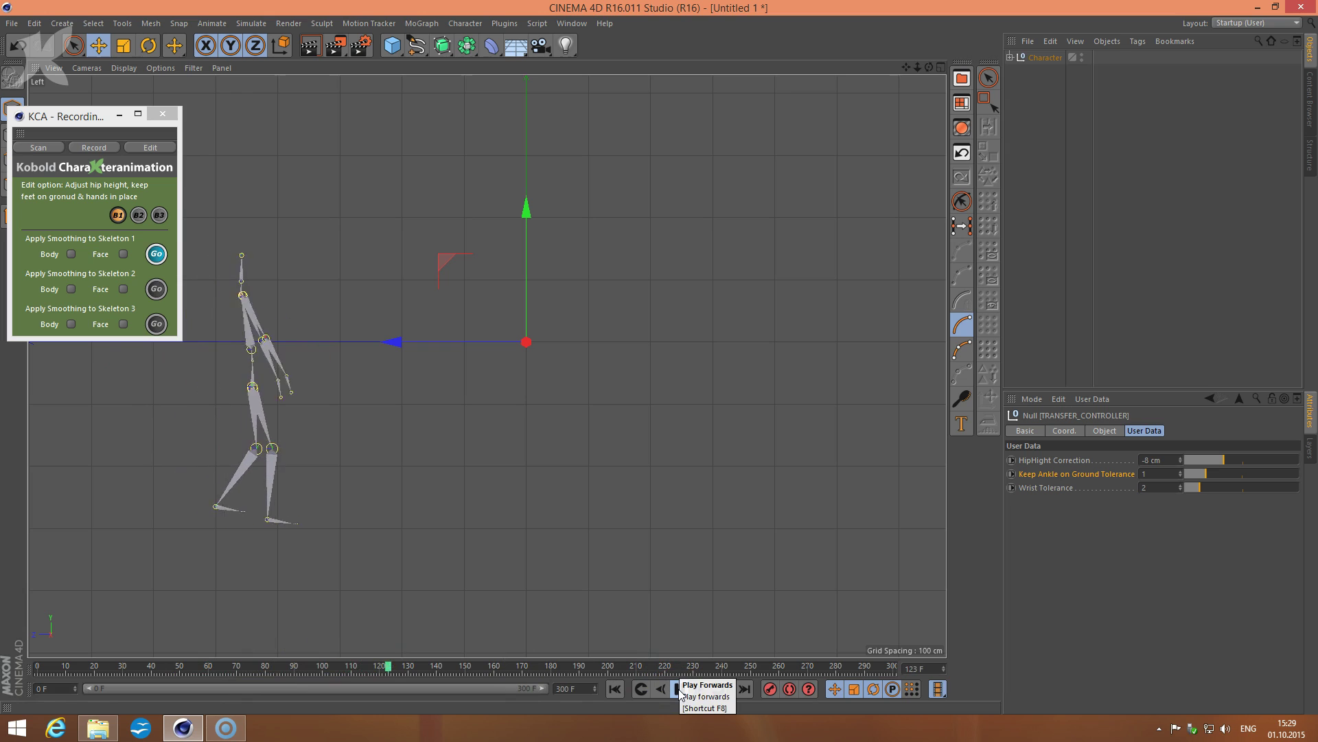
left_click(1258, 427)
left_click_drag(1235, 455, 1226, 458)
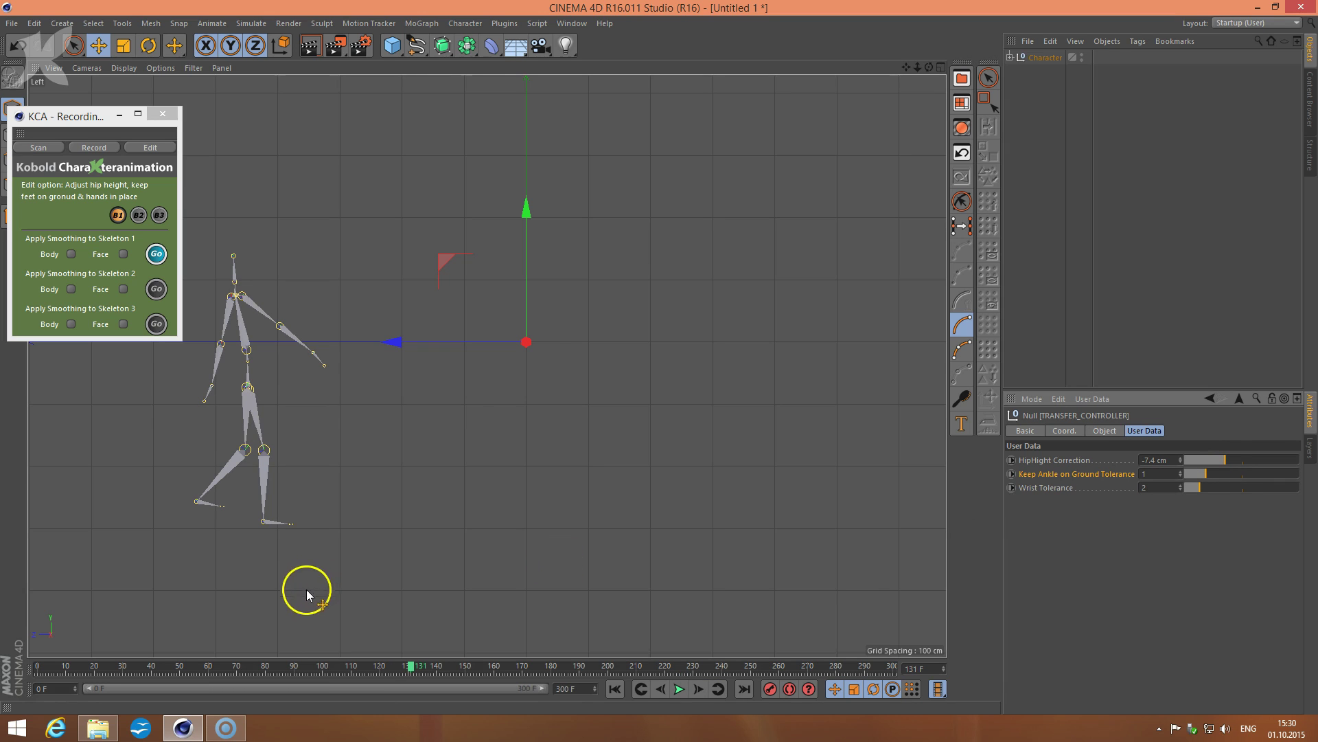
left_click_drag(265, 664, 243, 665)
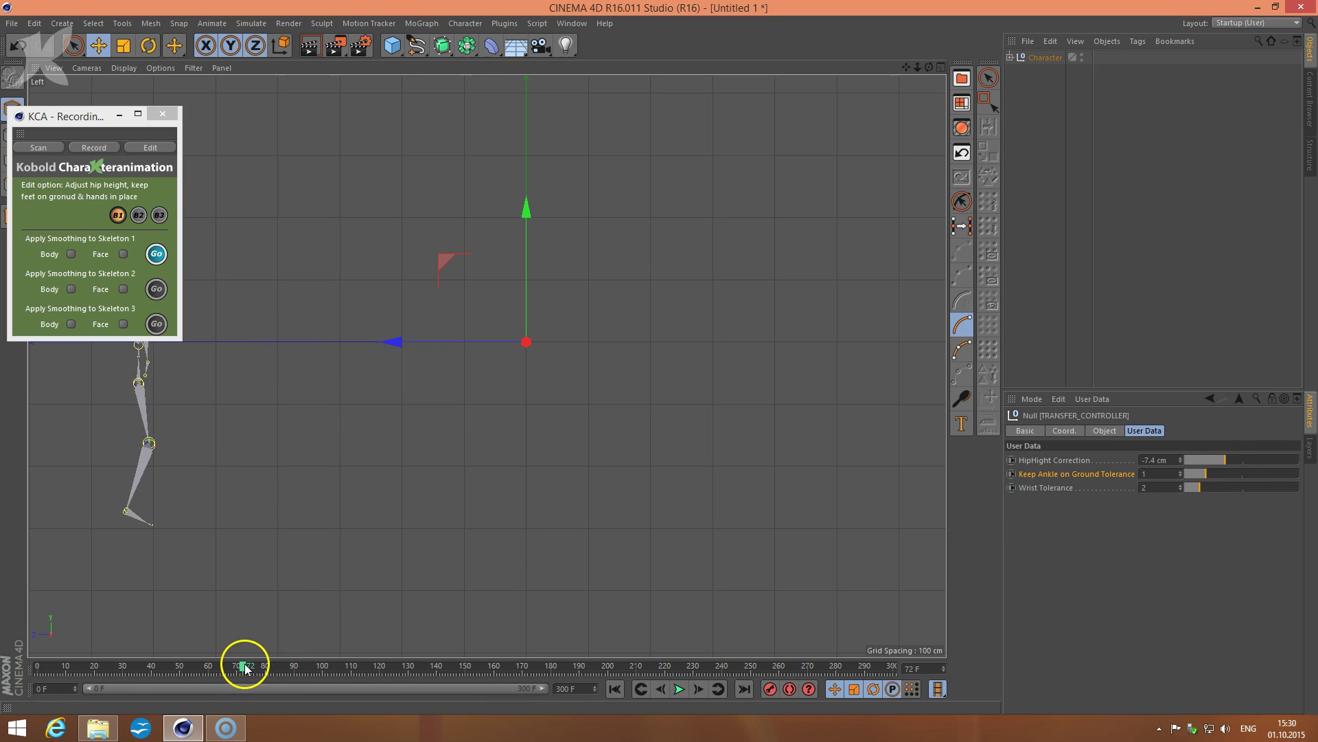
left_click(673, 689)
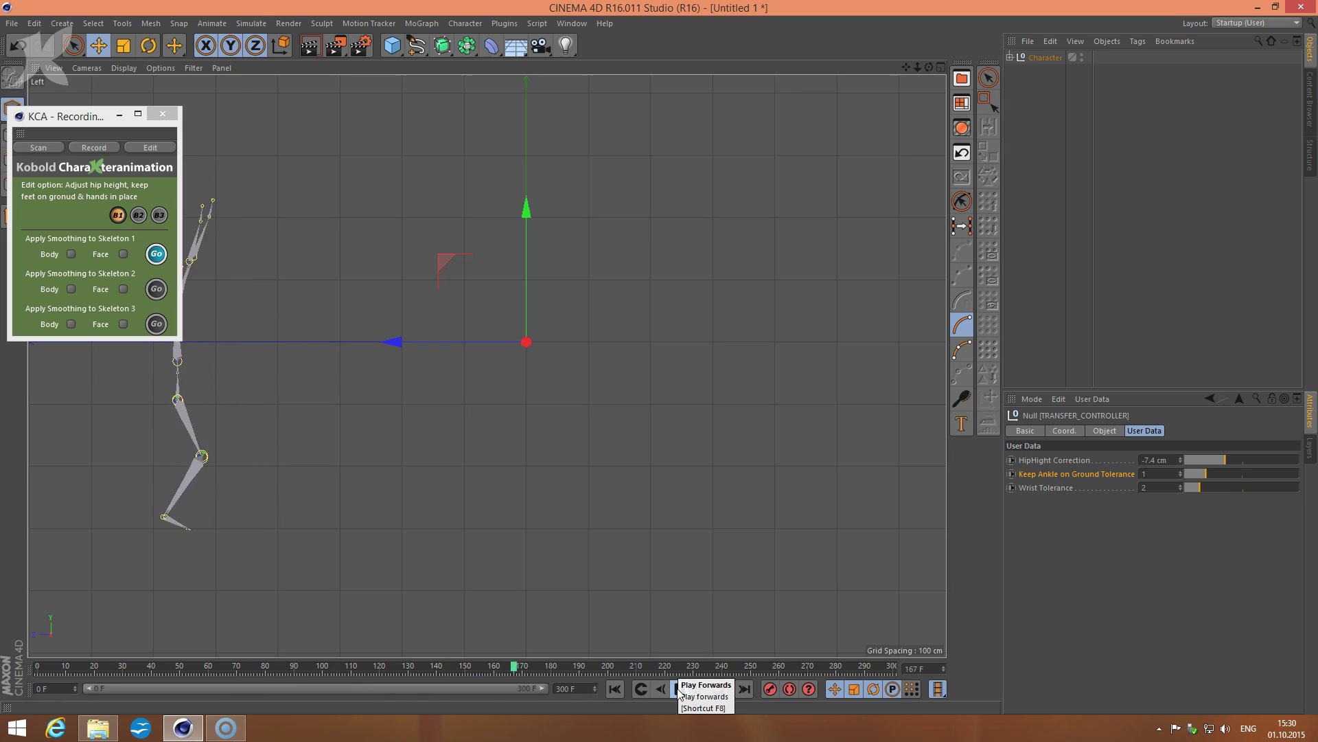
left_click(678, 688)
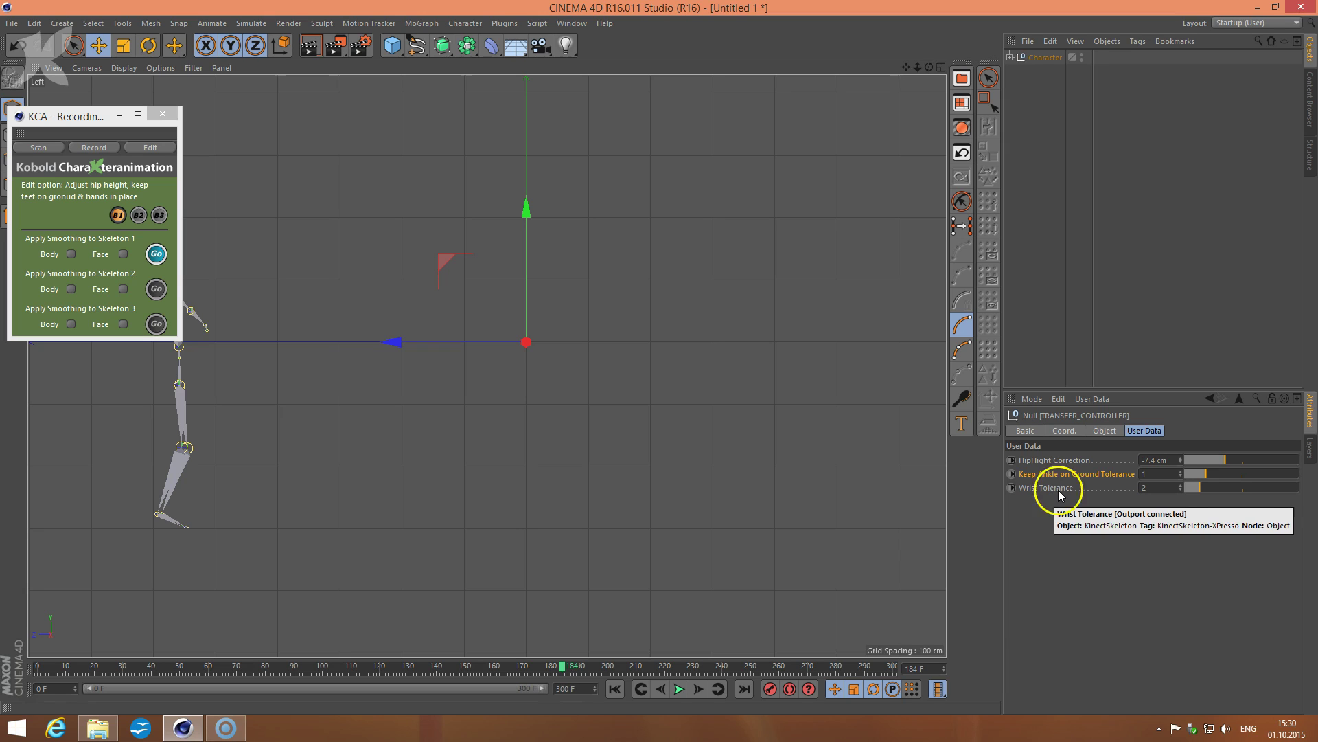
left_click(1005, 482)
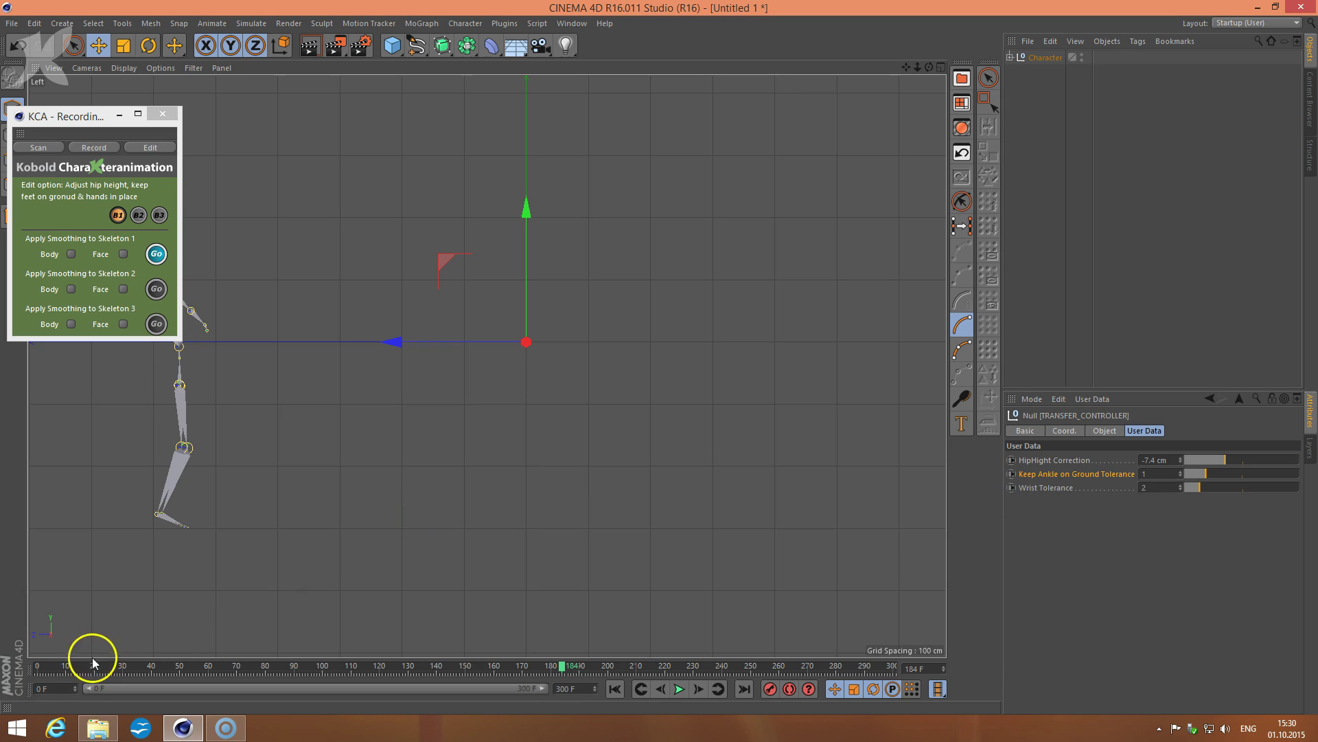
left_click_drag(39, 665, 265, 658)
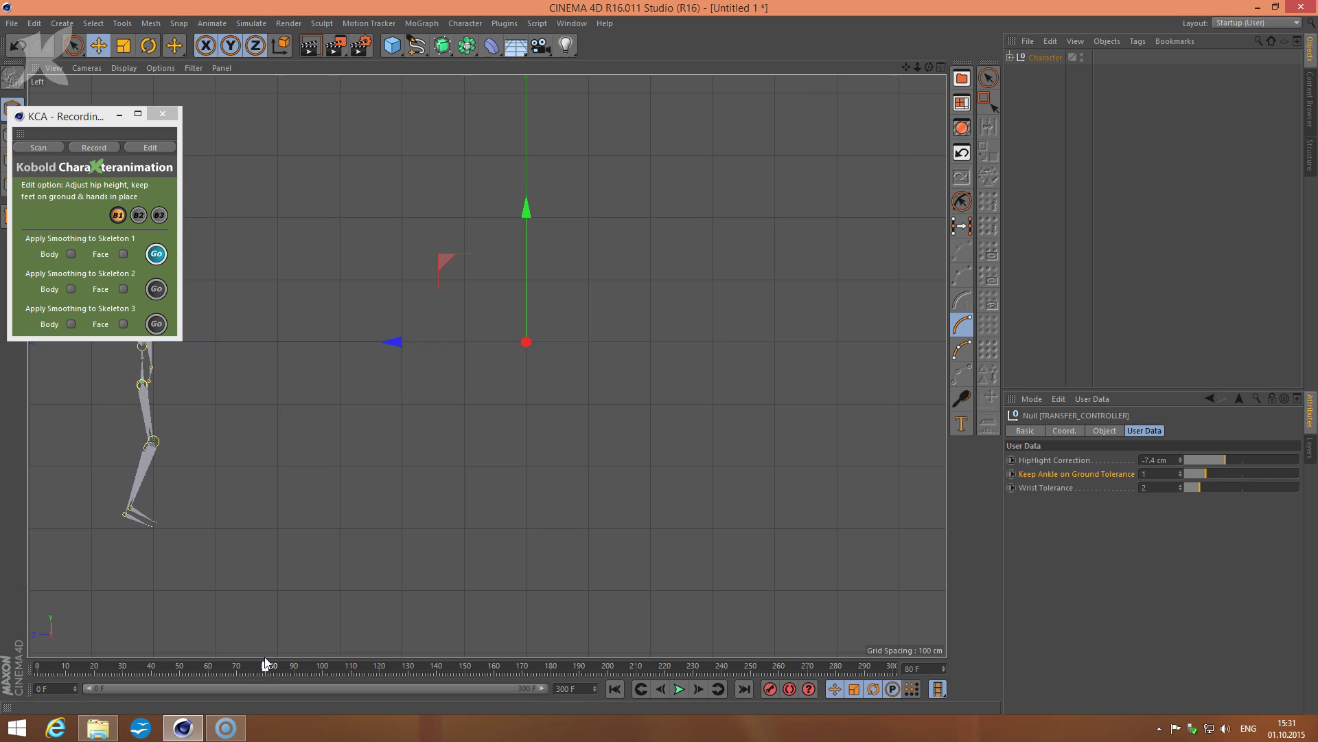
On the first frame, raise Keep Ankle on Ground Tolerance and set a keyframe for it.
left_click_drag(265, 656, 39, 665)
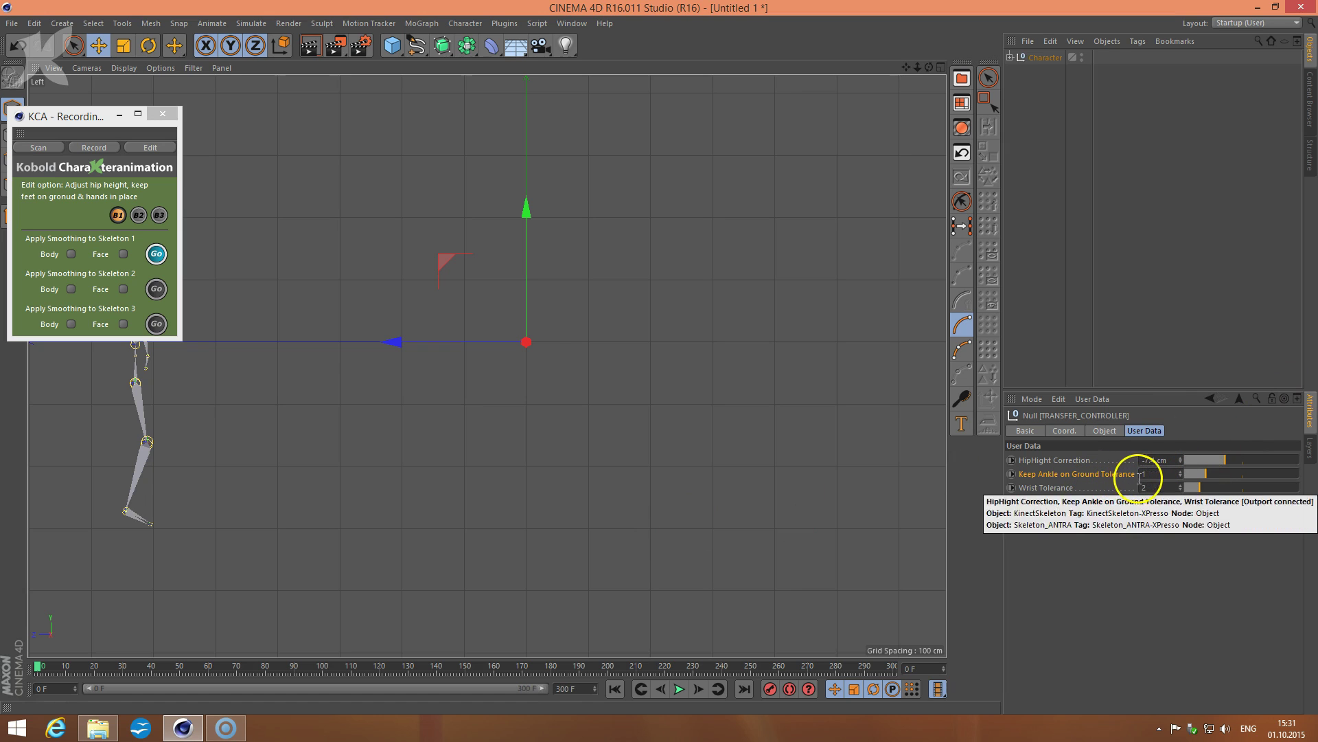
left_click(1242, 474)
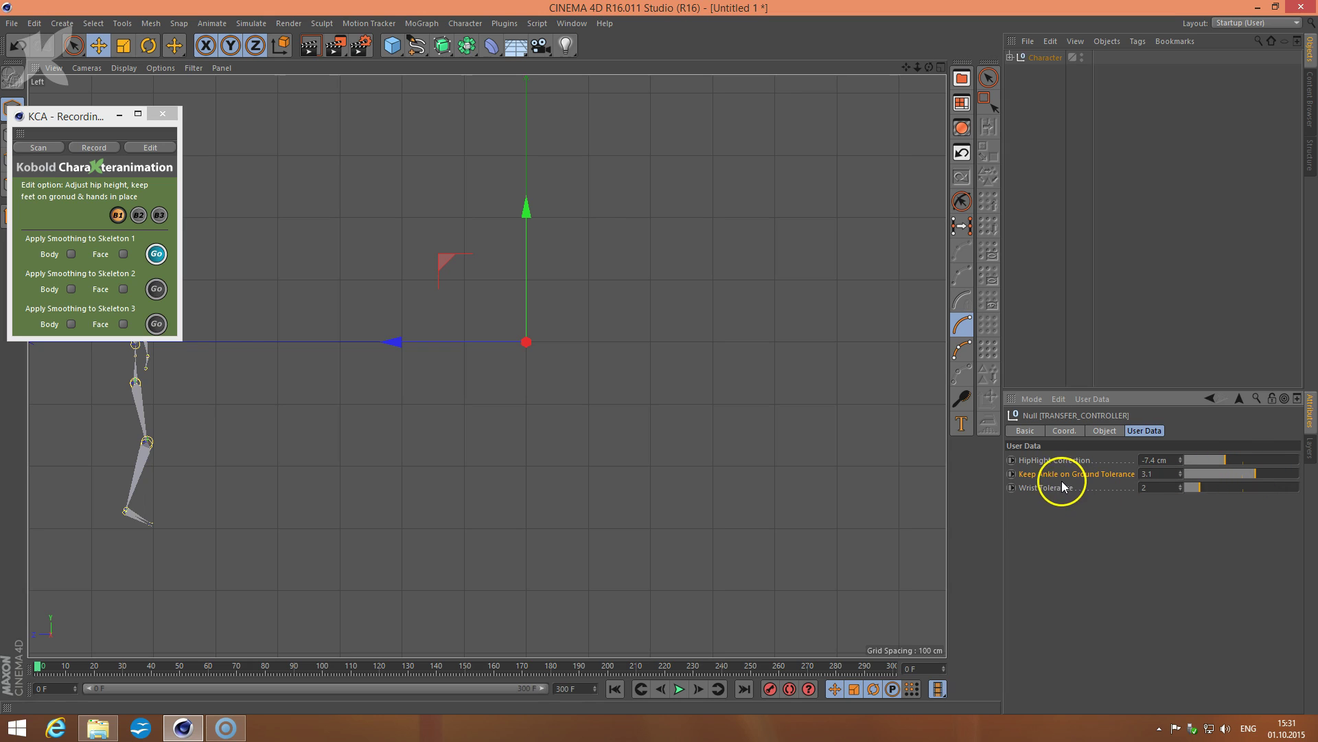
right_click(1013, 477)
mouse_move(1028, 484)
left_click(1124, 488)
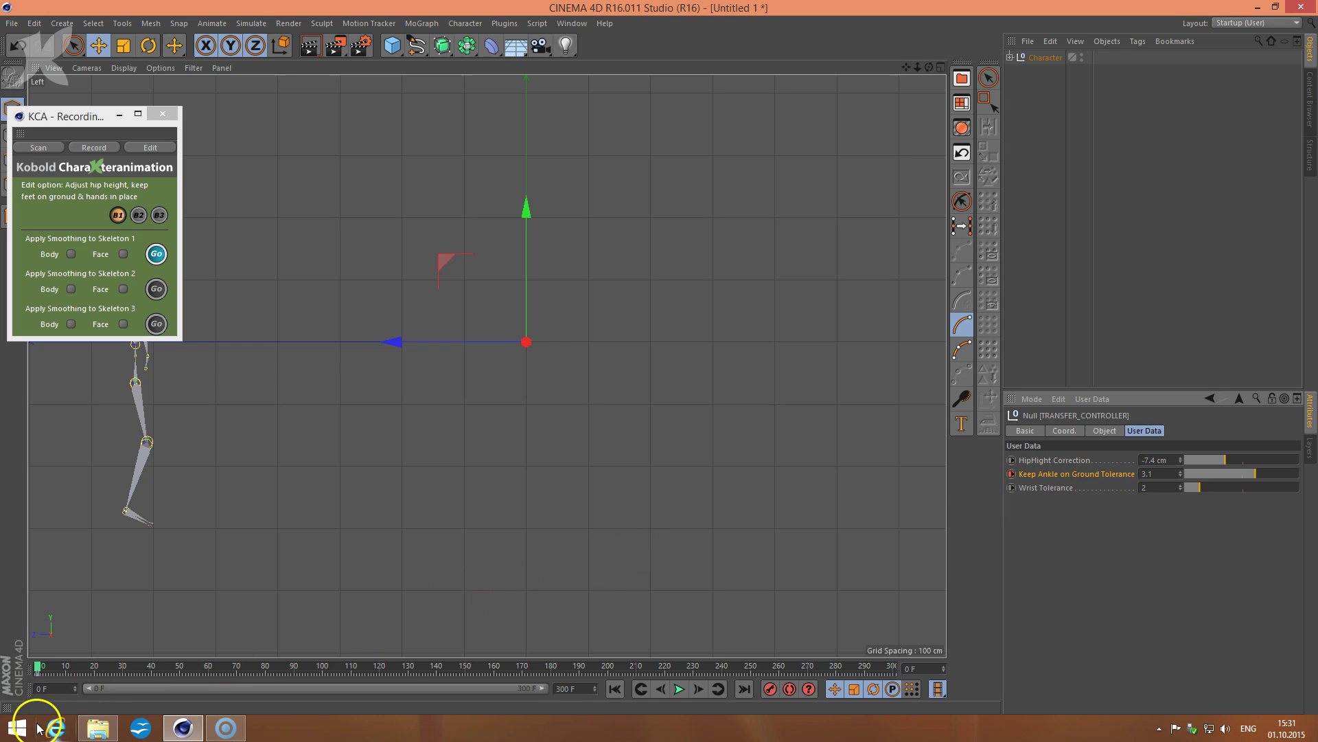
Keyframe the ankle tolerance at 3.1 on frame 80.
left_click(77, 666)
left_click_drag(78, 665, 267, 665)
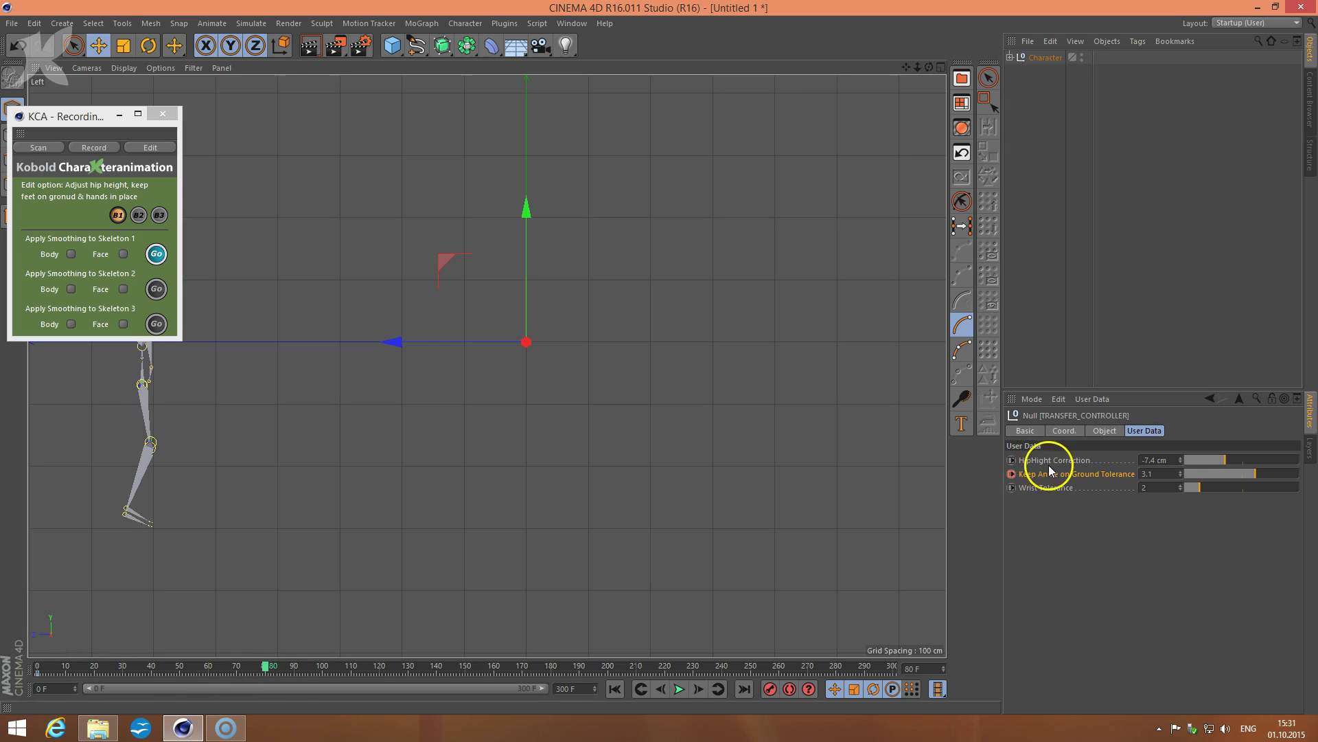
right_click(1013, 476)
mouse_move(1050, 481)
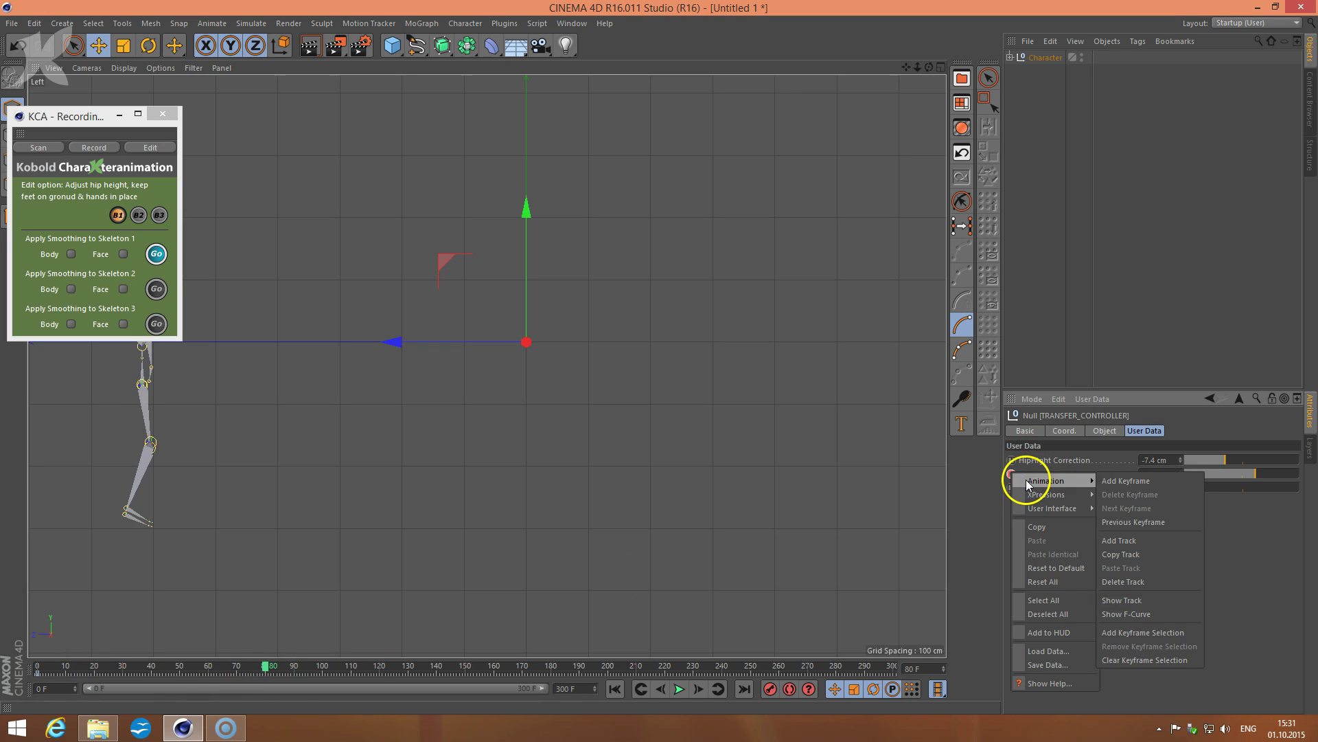
left_click(1100, 480)
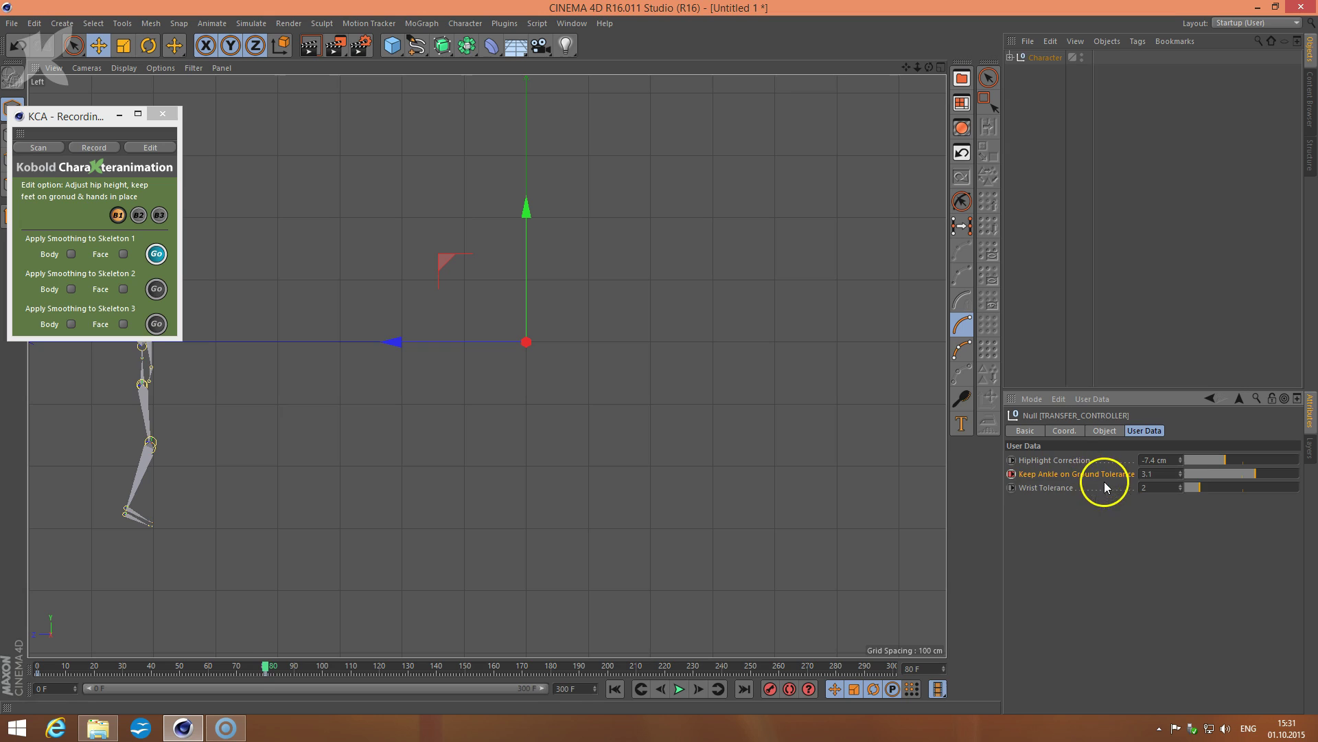
On frame 81, set the ankle tolerance to 1 and keyframe it.
left_click(268, 666)
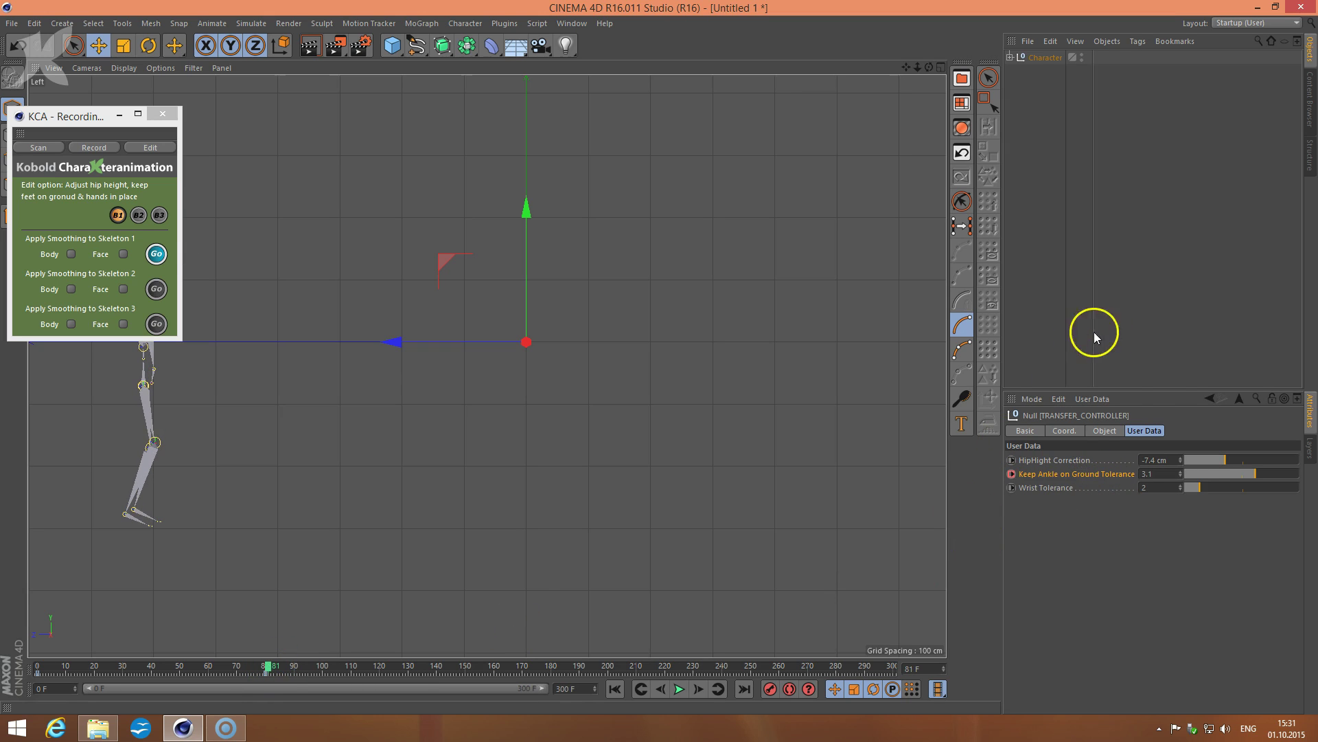
left_click_drag(1202, 472, 1181, 472)
left_click(1181, 472)
right_click(1015, 474)
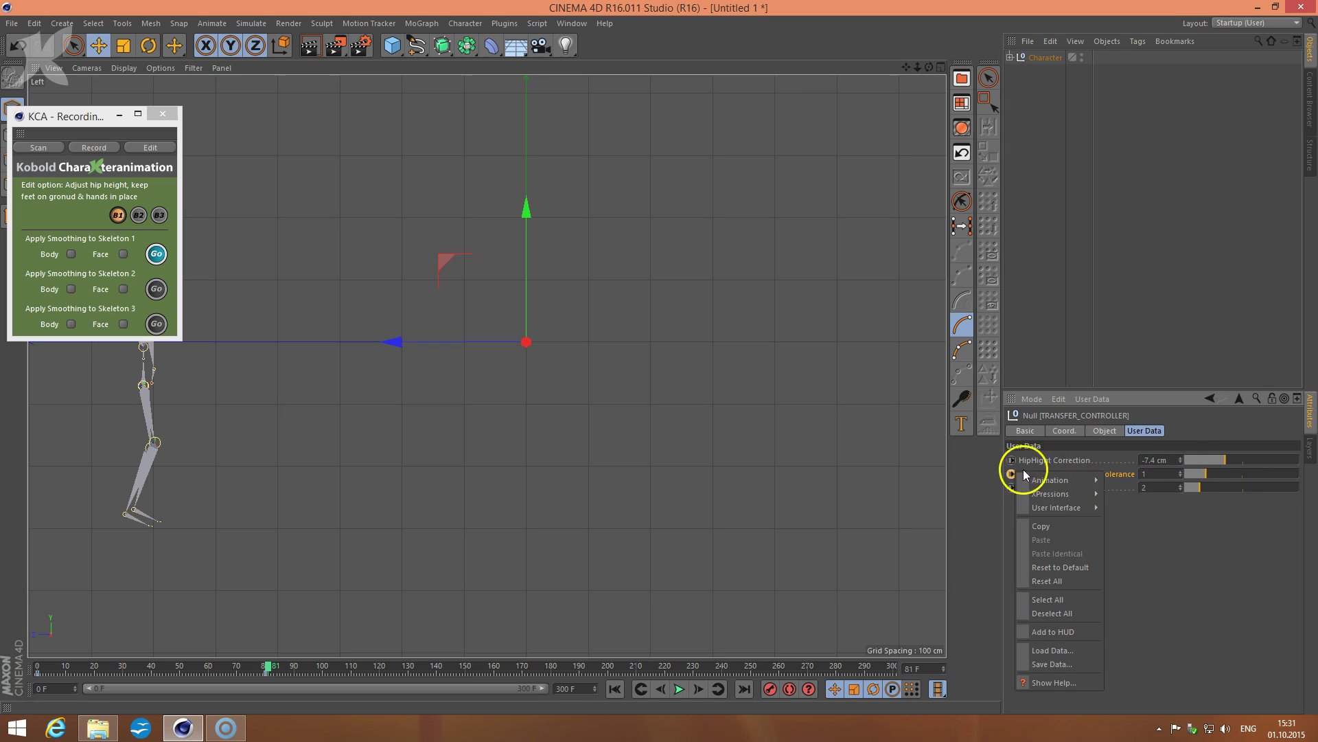
mouse_move(1041, 480)
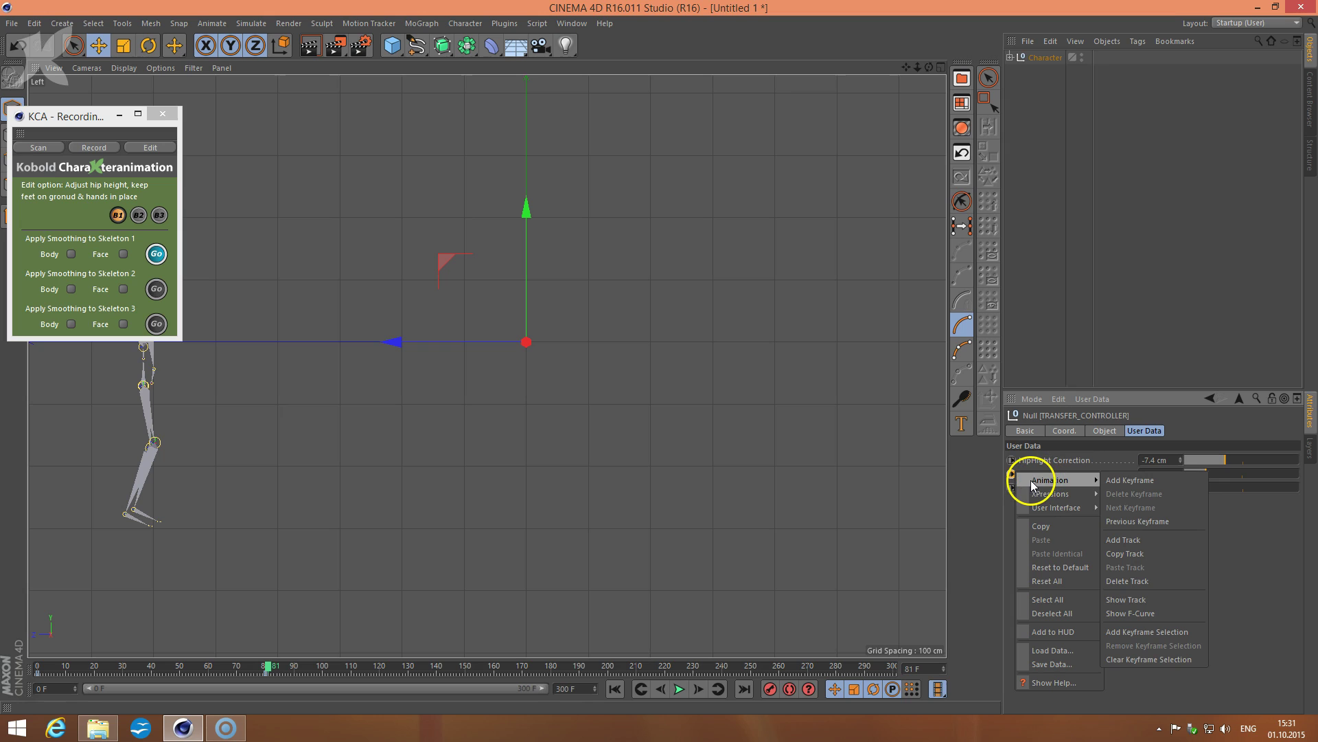
left_click(1115, 479)
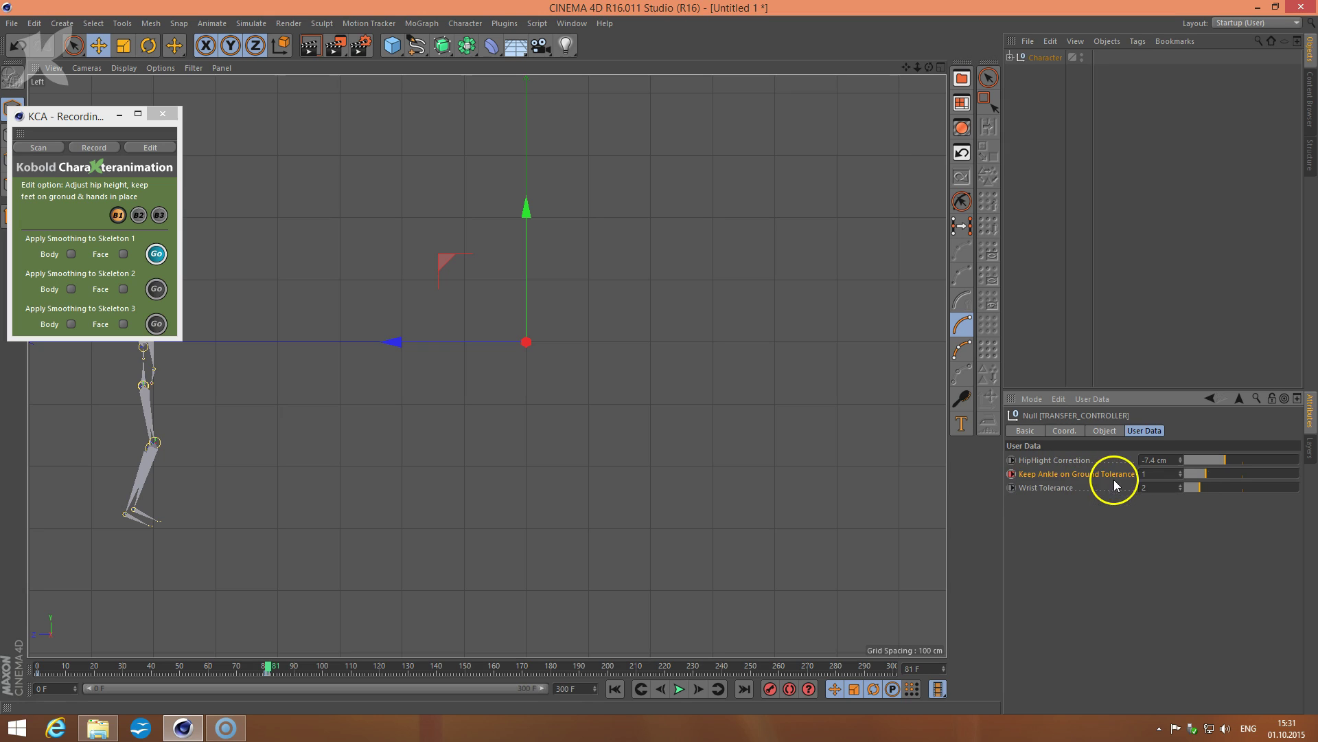
key("ctrl+f")
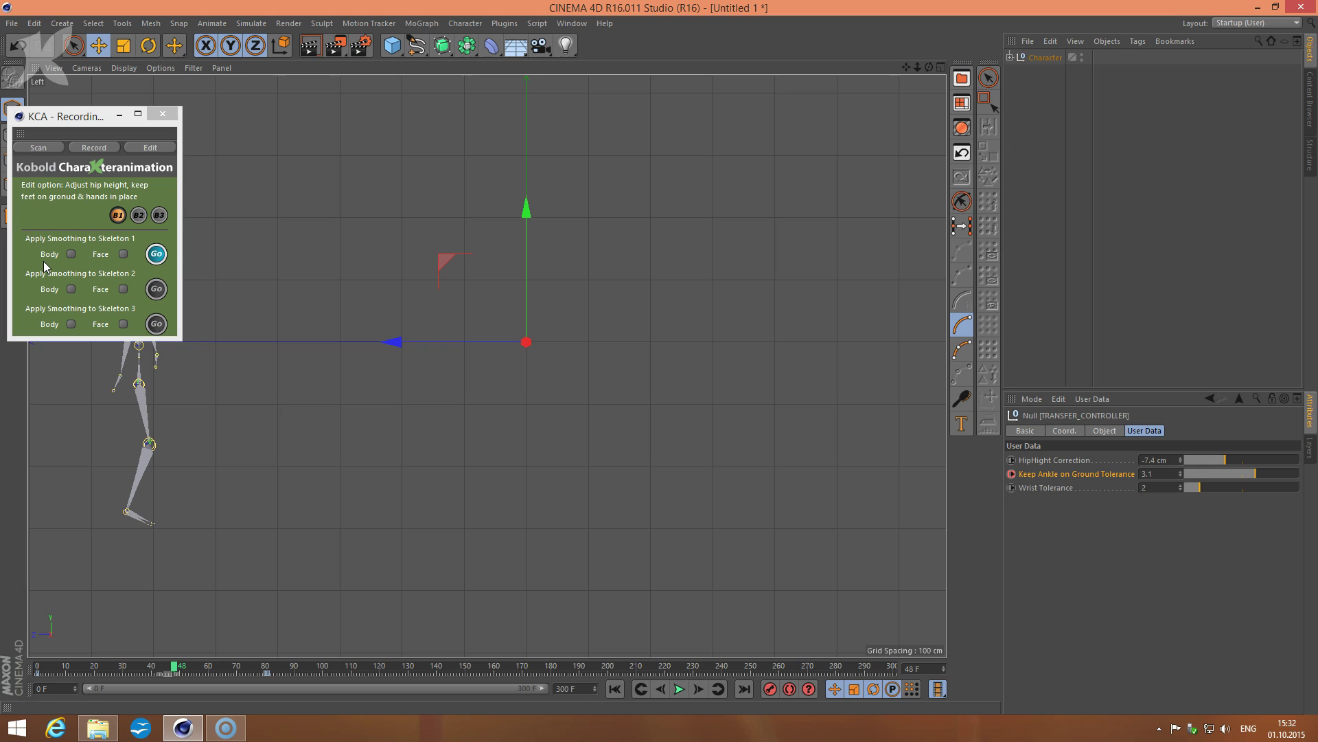
From Save as, create a new folder named kinectrecording on Volume E.
left_click(11, 23)
left_click(60, 85)
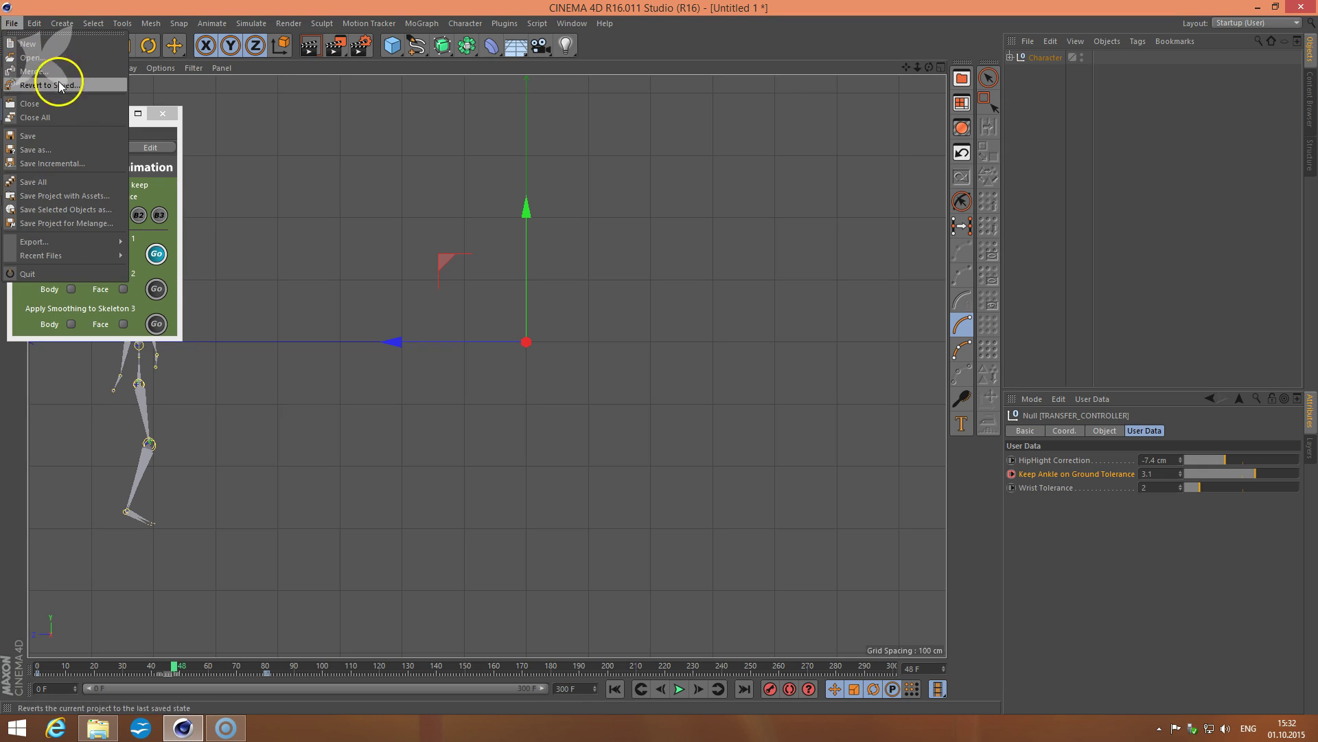
left_click(36, 149)
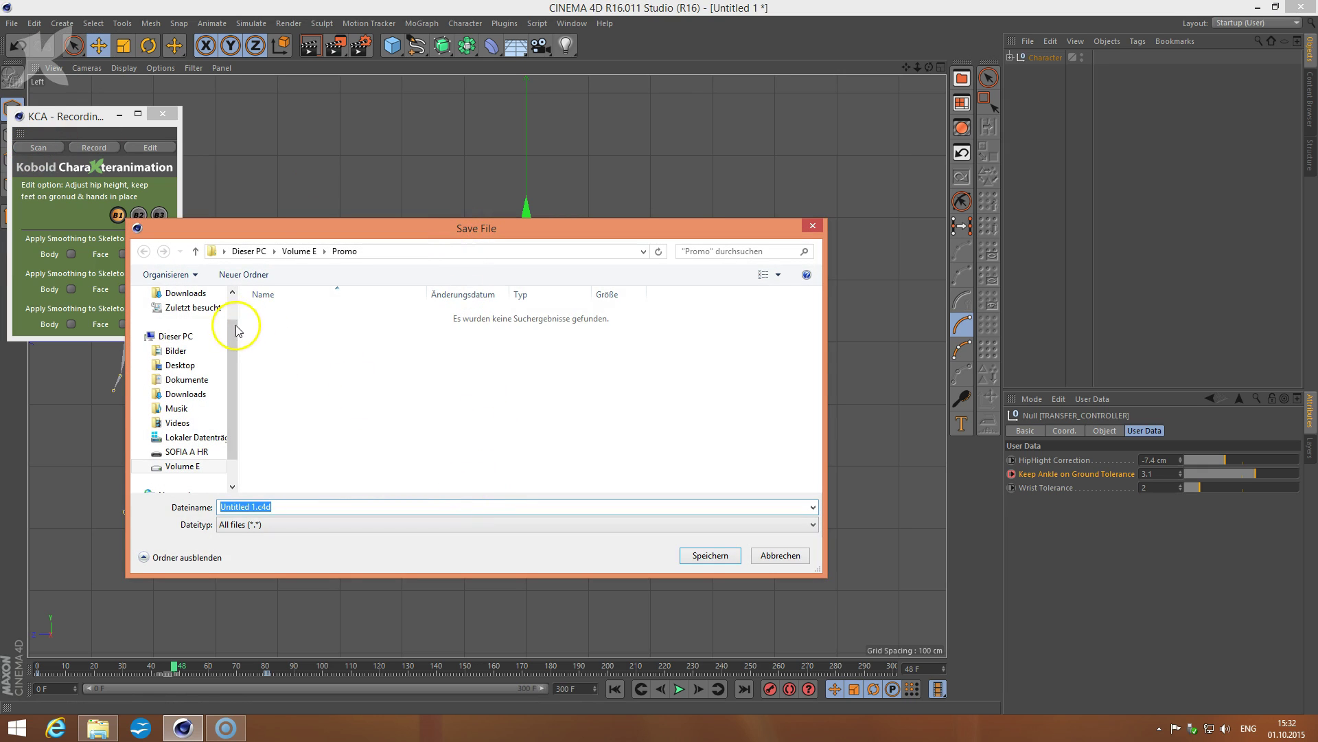
left_click(299, 252)
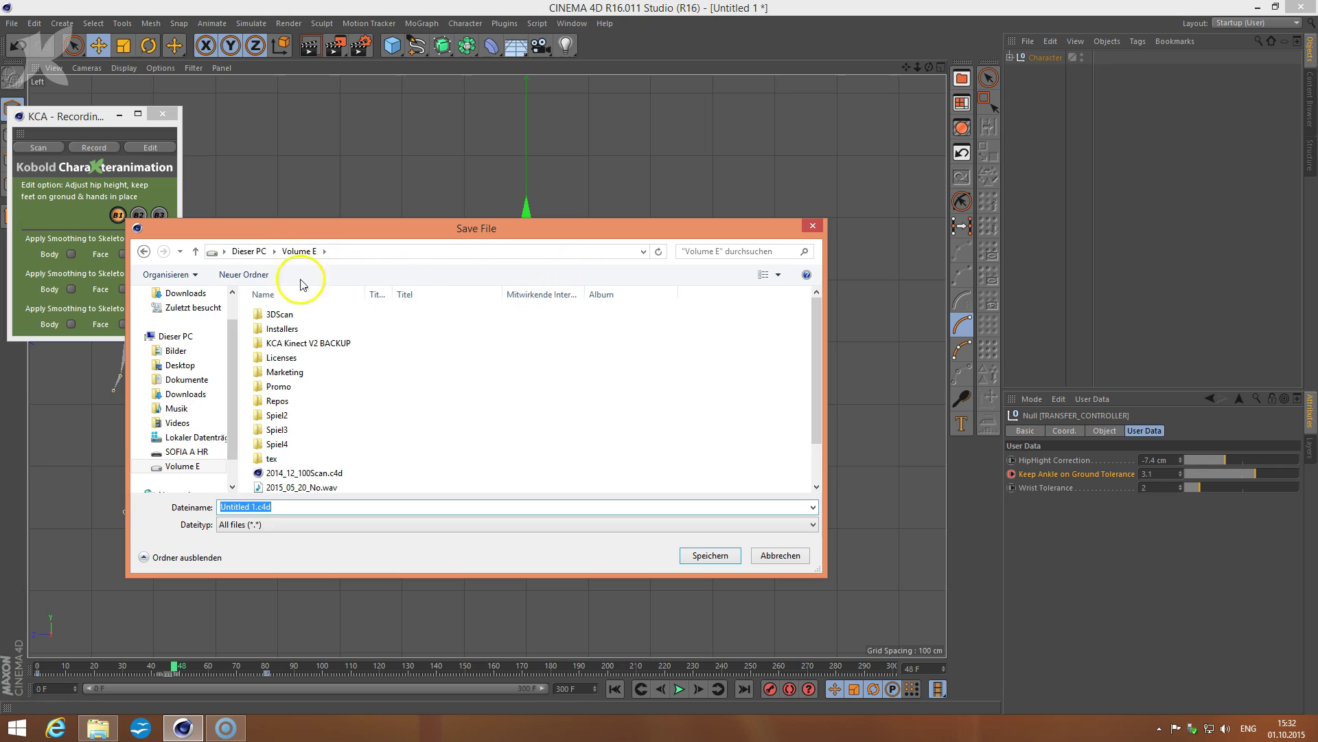
left_click(233, 276)
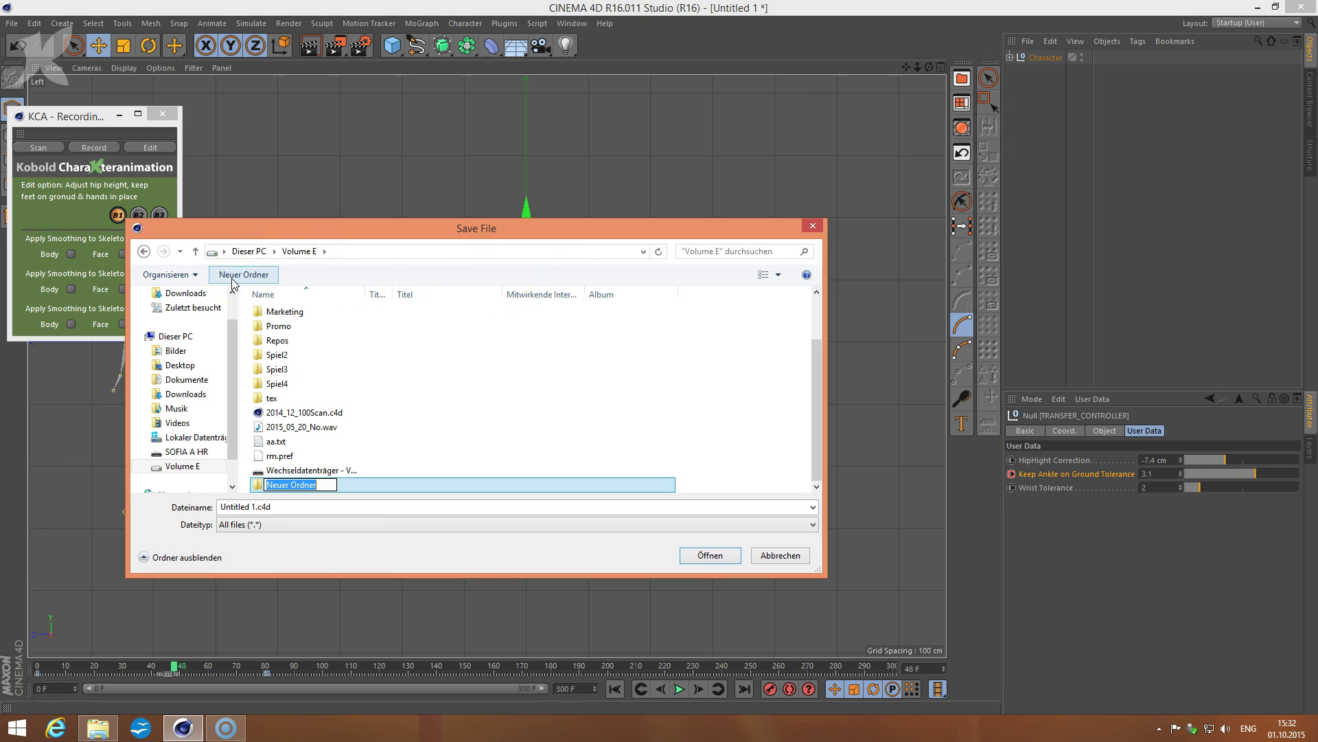
type("kinectrecording")
key("Return")
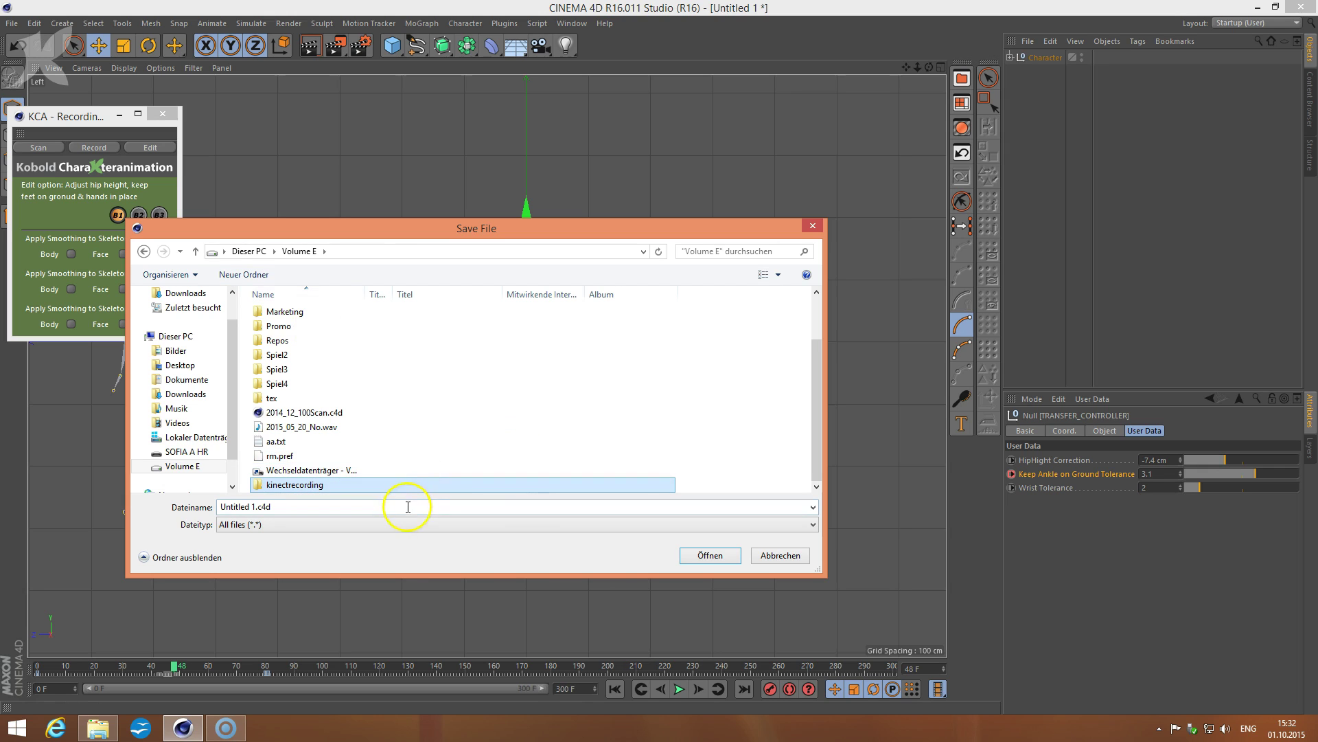
Save the scene inside kinectrecording as originalkinectrecording01.c4d.
double_click(406, 486)
left_click(278, 507)
type("or")
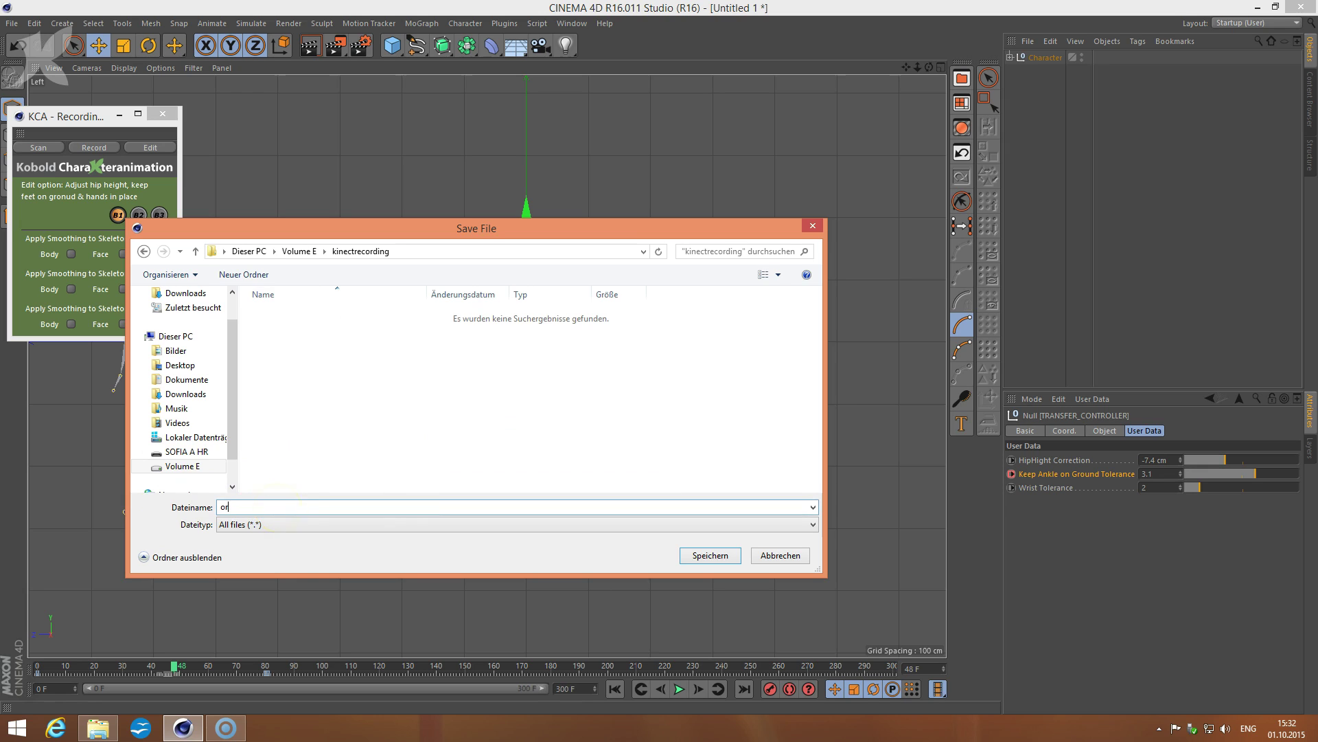
type("gginalkinectrecording01")
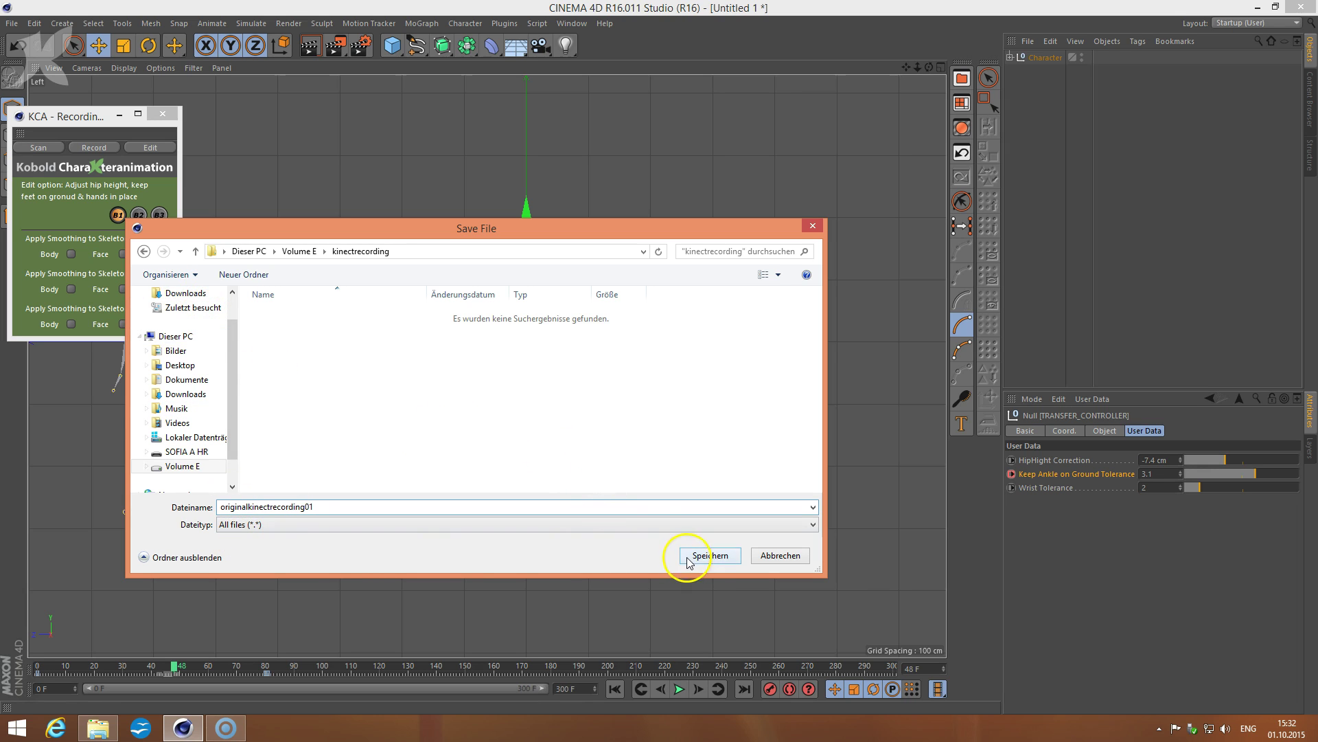
left_click(683, 555)
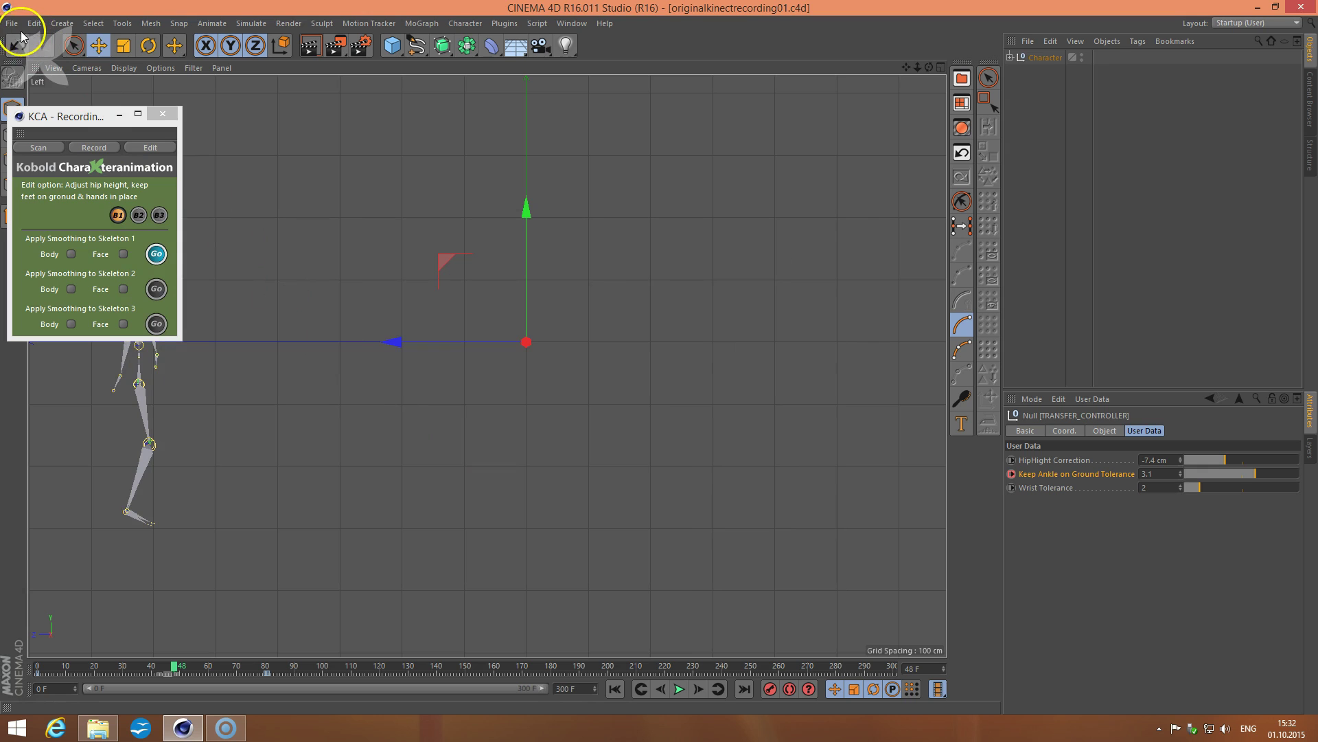
Save a copy of the scene as originalkinectrecording01_smoothing.c4d in the kinectrecording folder.
left_click(15, 25)
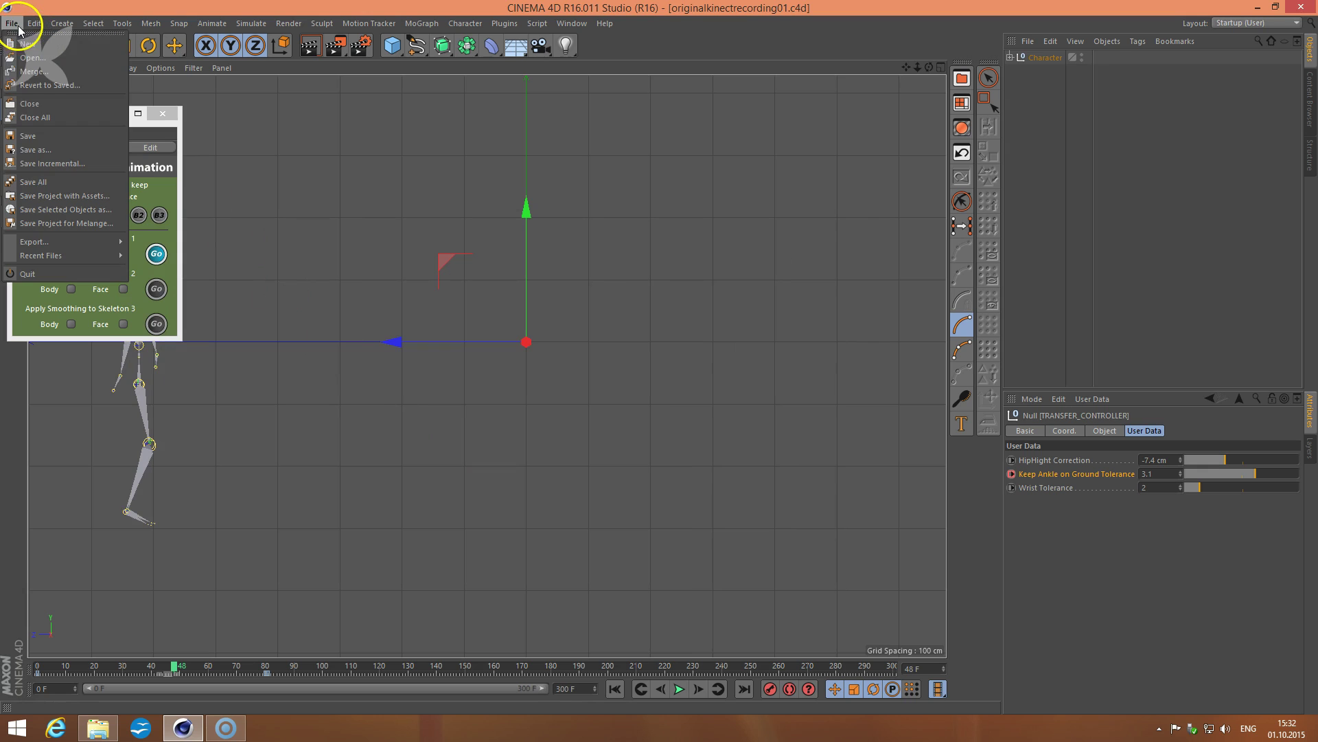
left_click(36, 149)
double_click(322, 506)
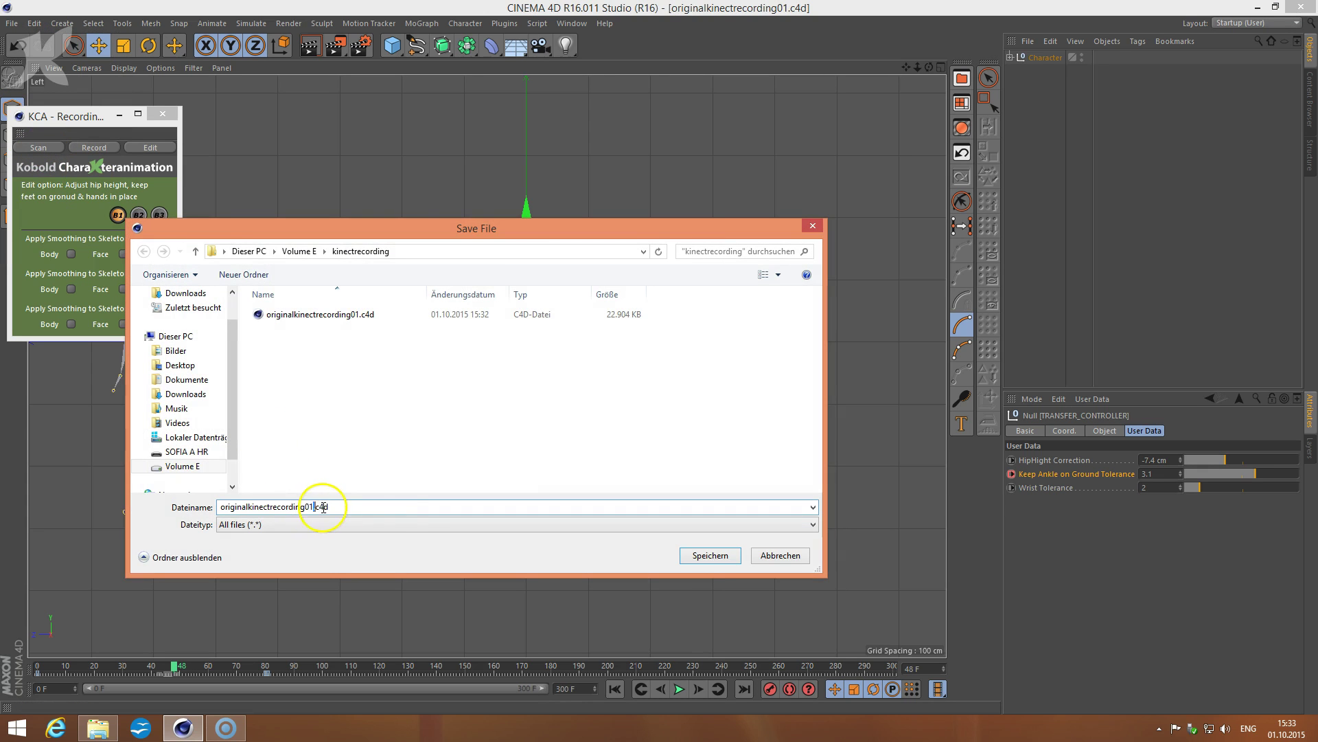
type("2")
key("BackSpace")
type("_smoothing")
left_click(714, 555)
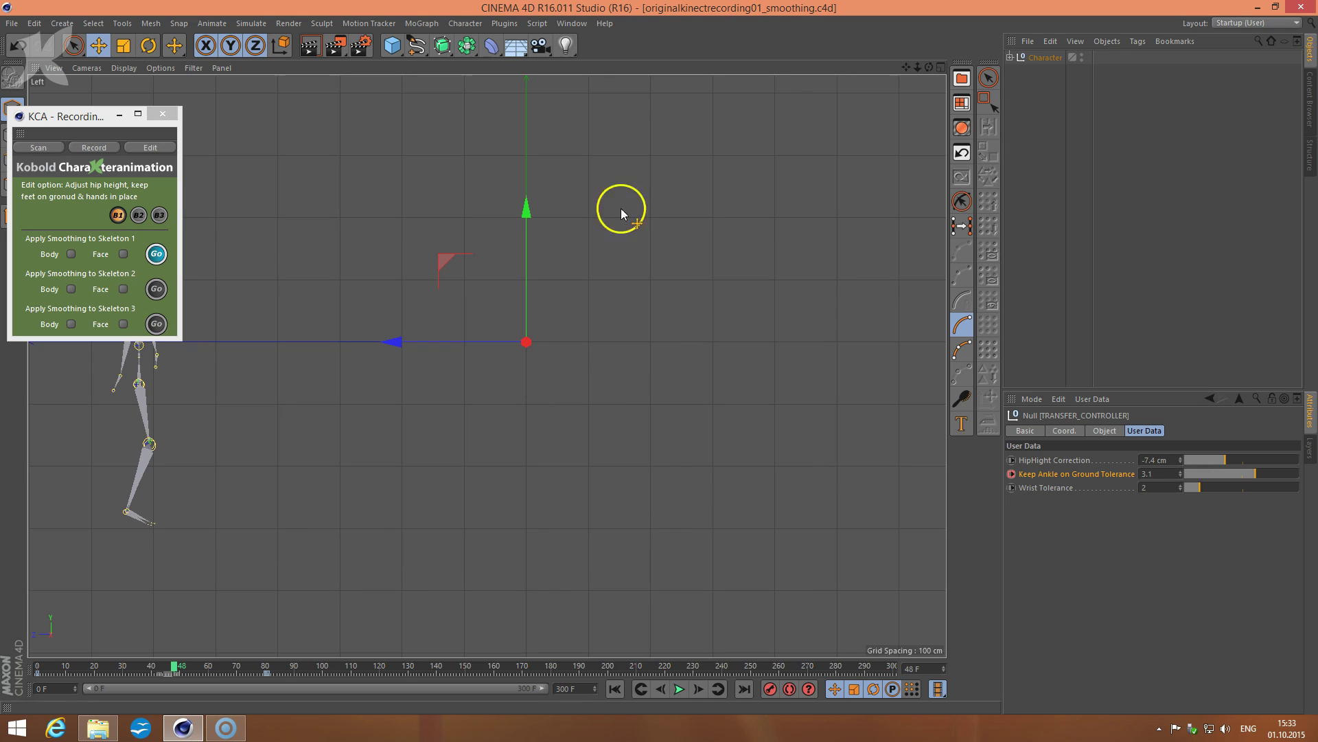
Tick Body and Face under Apply Smoothing to Skeleton 1 and run it with Go.
left_click(71, 254)
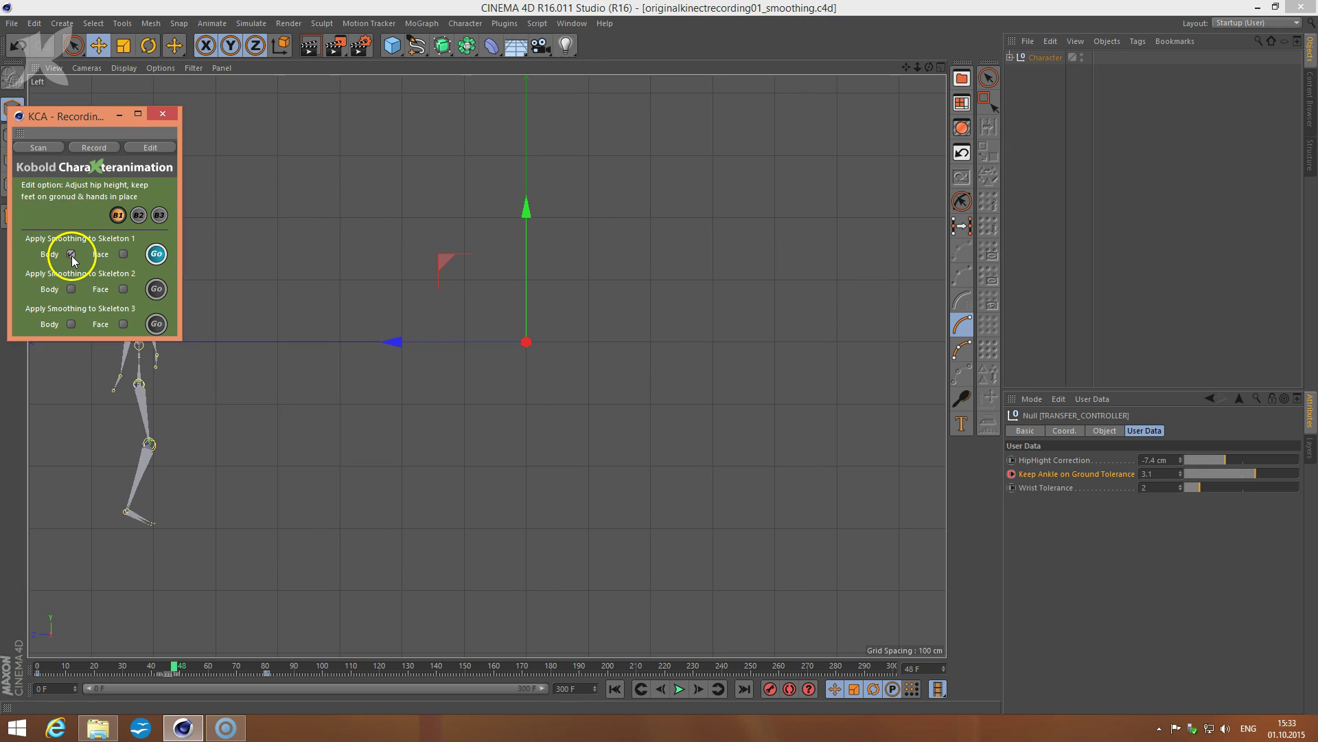
left_click(123, 254)
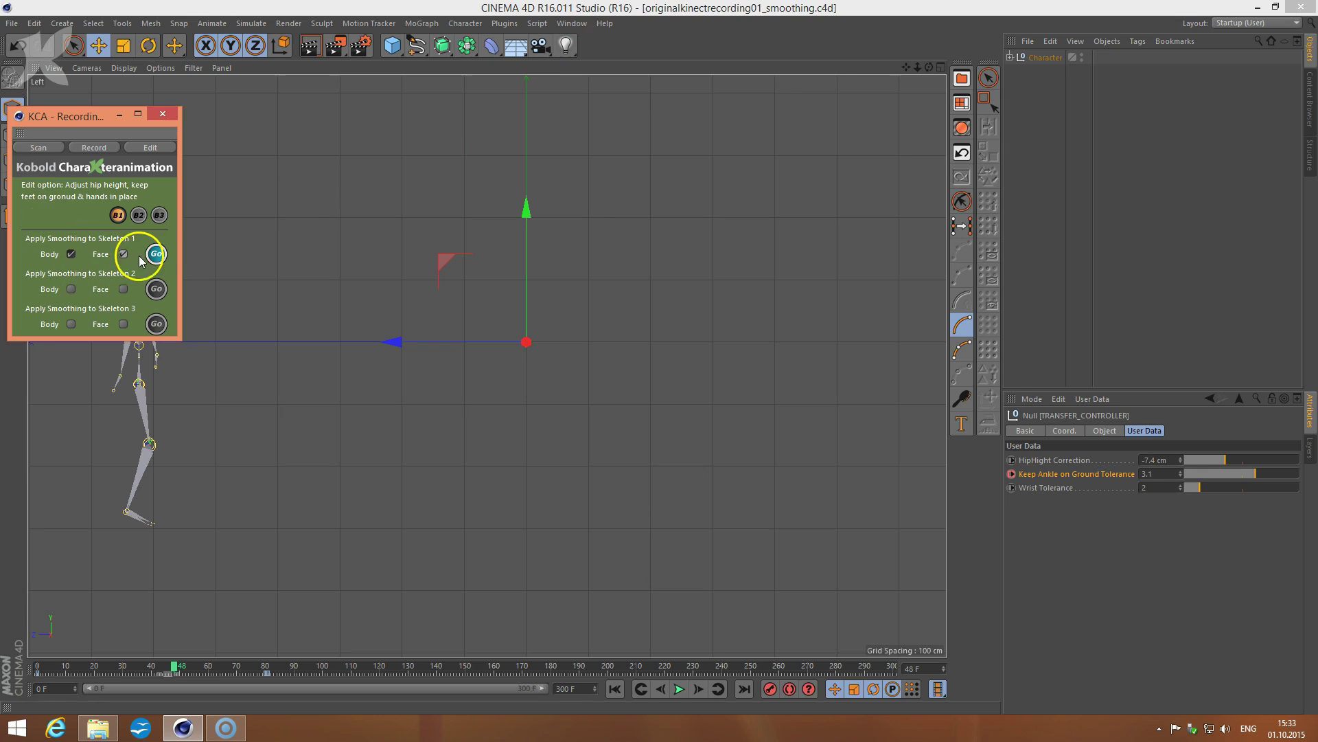
left_click(156, 255)
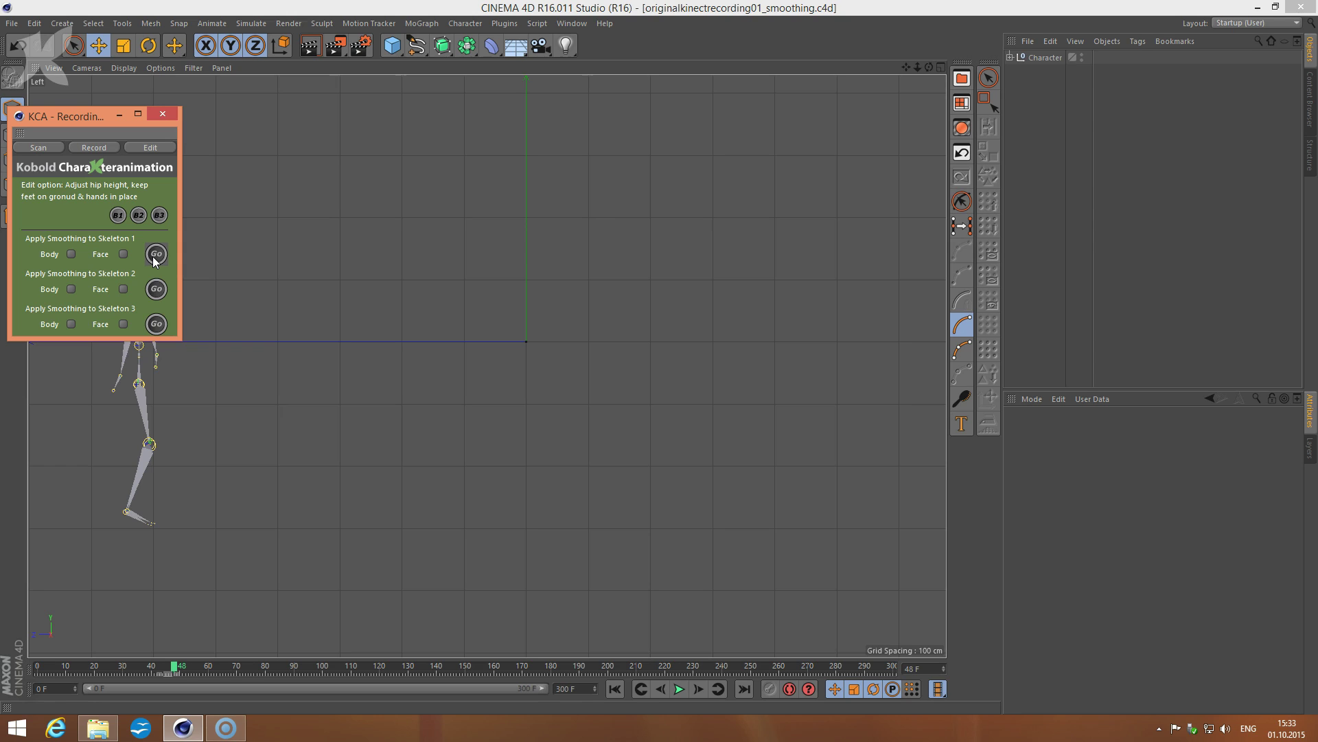
Rewind to frame 0 and play the smoothed walk, stopping at frame 172.
left_click_drag(173, 666, 26, 672)
left_click(679, 688)
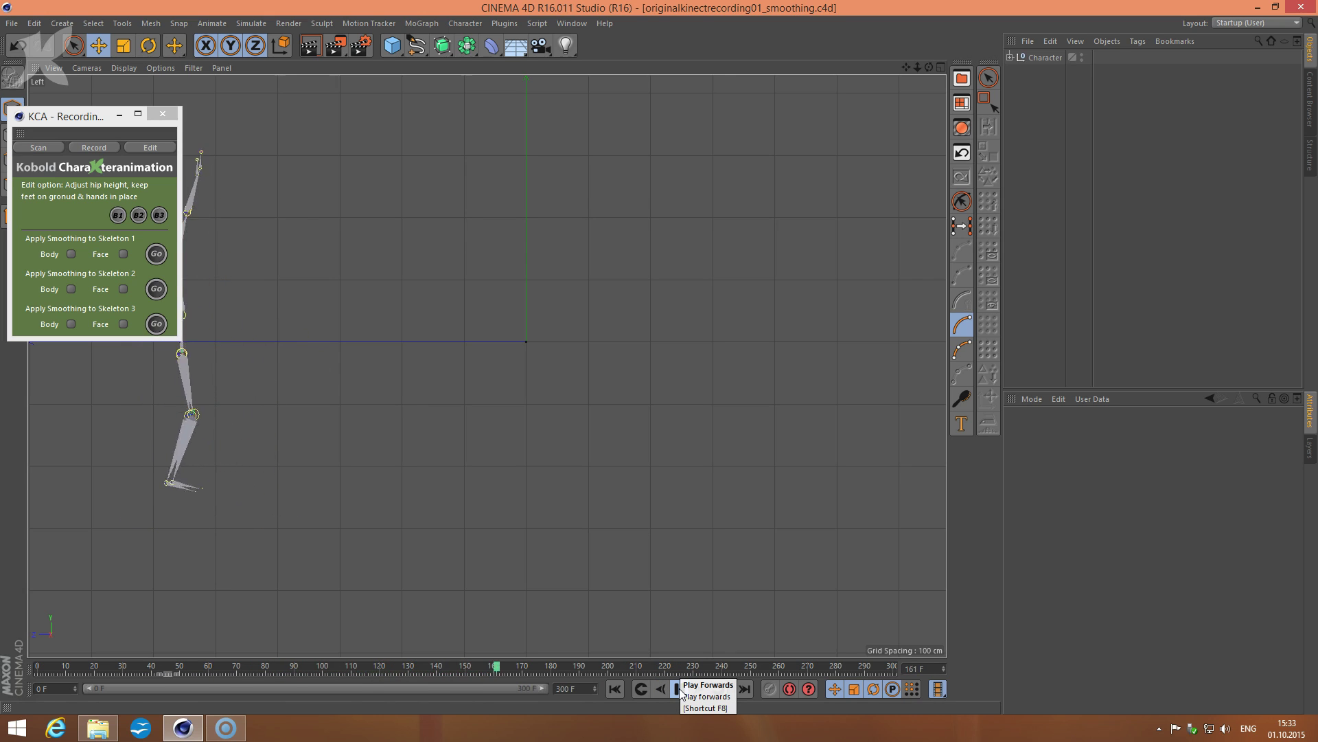
left_click(660, 688)
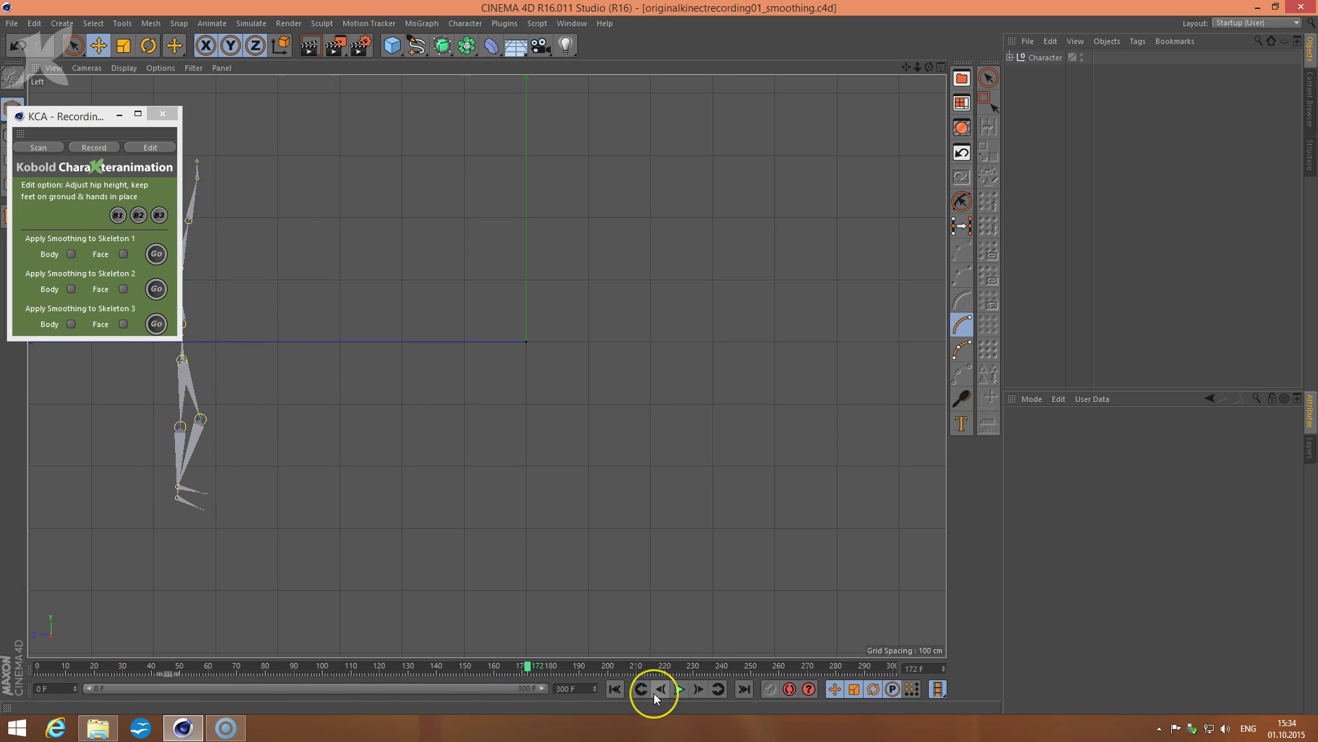